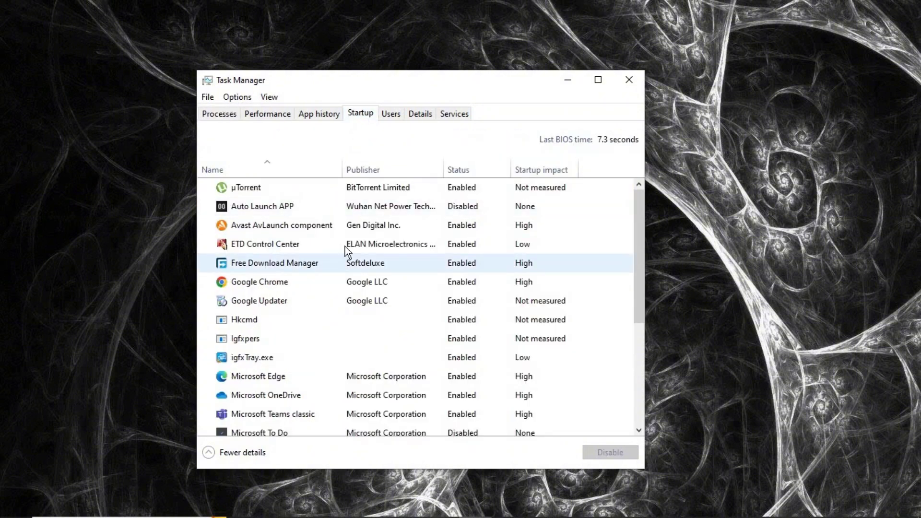
Step: Disable the µTorrent entry in the list of startup programs
{"action": "left_click", "coordinate": [574, 193]}
{"action": "right_click", "coordinate": [576, 192]}
{"action": "left_click", "coordinate": [489, 194]}
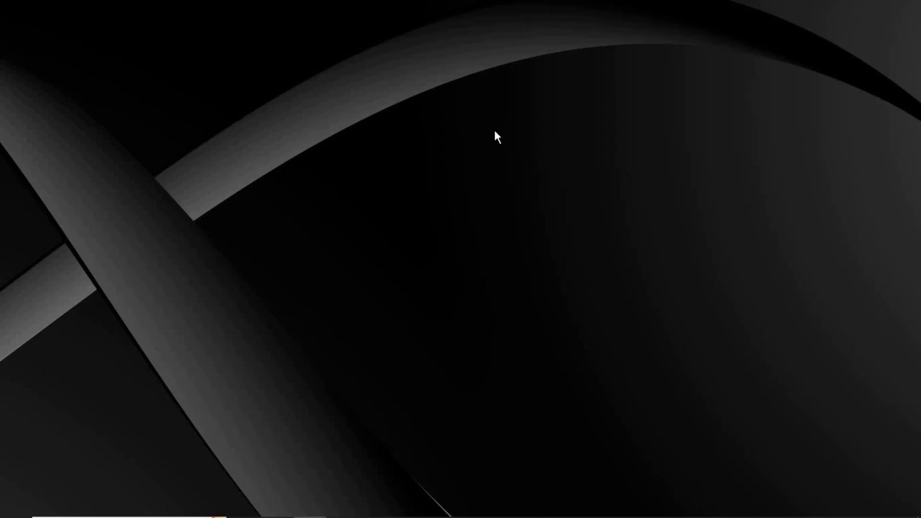
{"action": "right_click", "coordinate": [494, 128]}
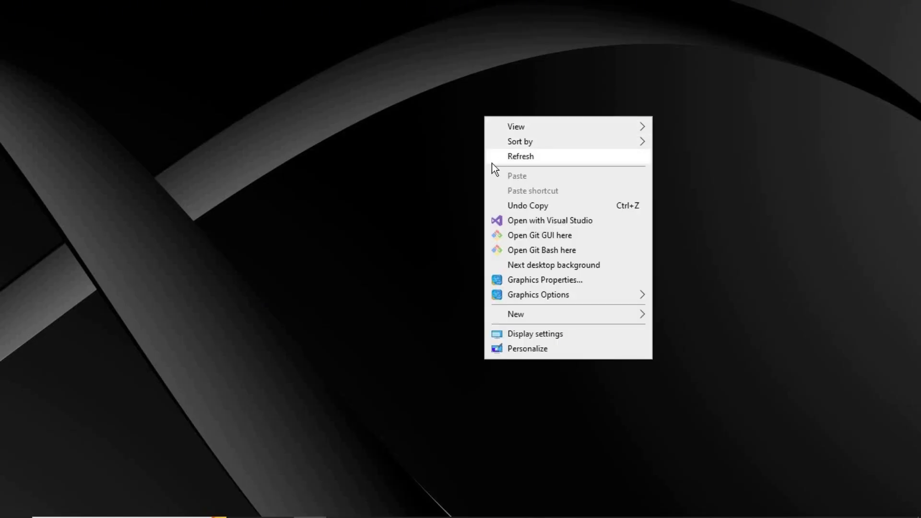
{"action": "left_click", "coordinate": [493, 159]}
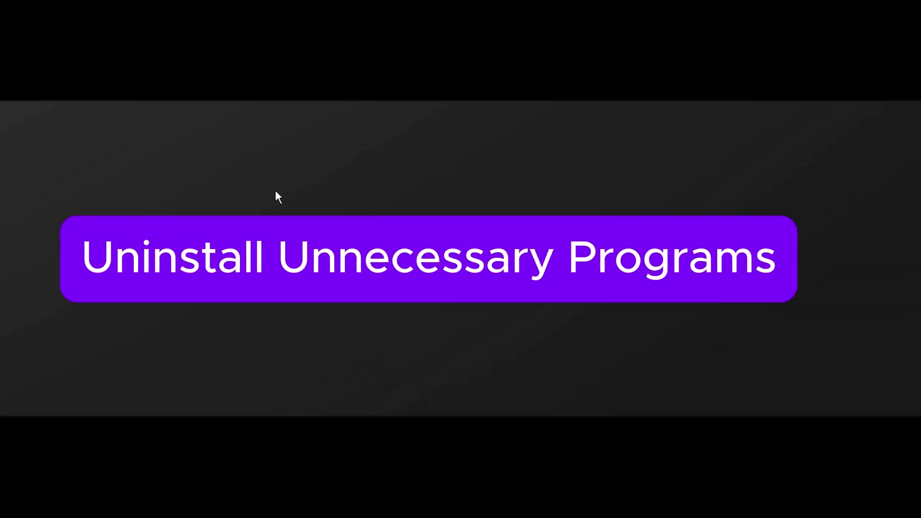
{"action": "right_click", "coordinate": [260, 167]}
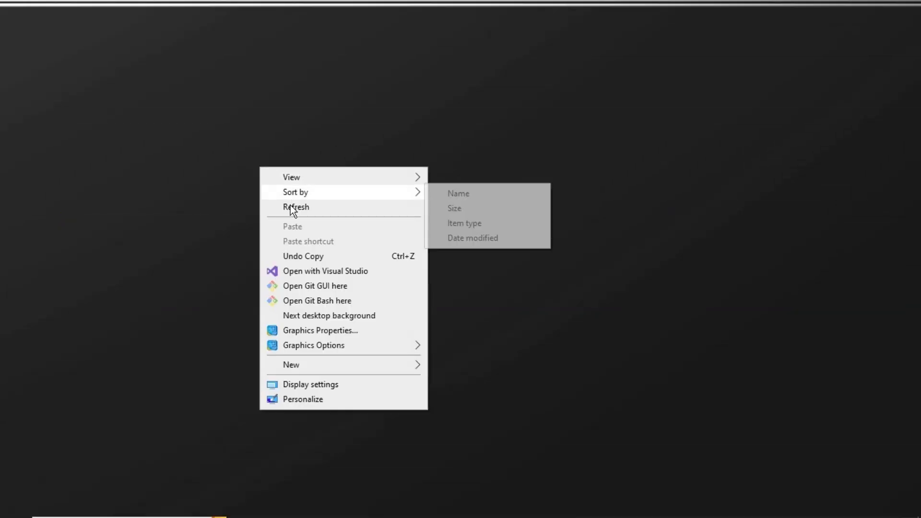
{"action": "left_click", "coordinate": [245, 304]}
{"action": "right_click", "coordinate": [205, 261]}
{"action": "left_click", "coordinate": [233, 304]}
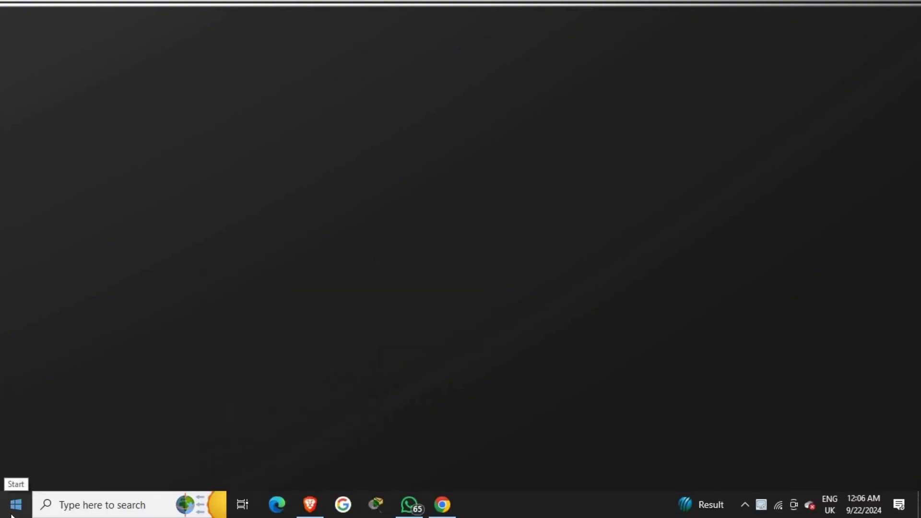
Step: Find Control Panel with a Windows search for "control" and open it
{"action": "left_click", "coordinate": [11, 514]}
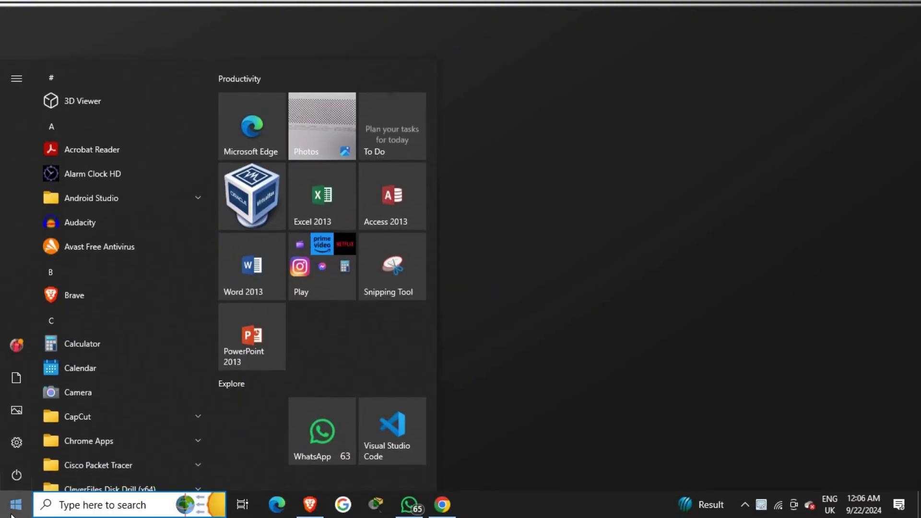
{"action": "type", "text": "control"}
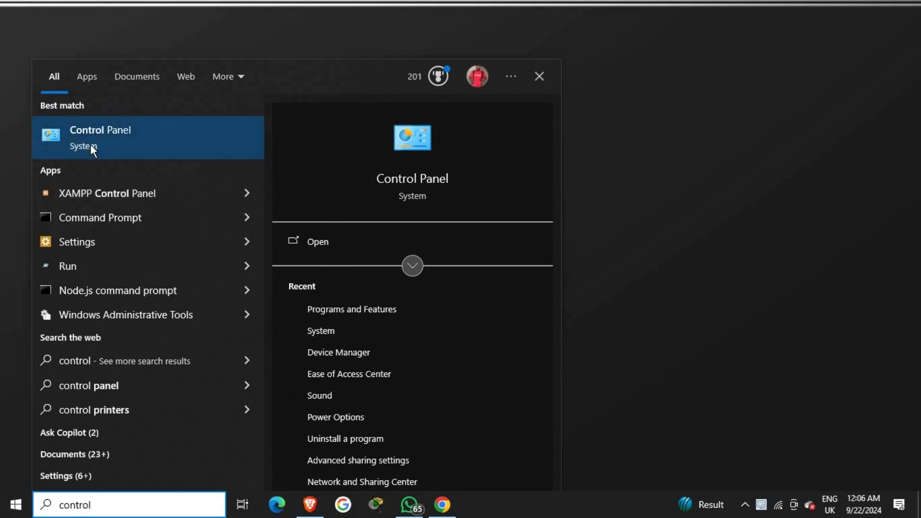
{"action": "left_click", "coordinate": [90, 144]}
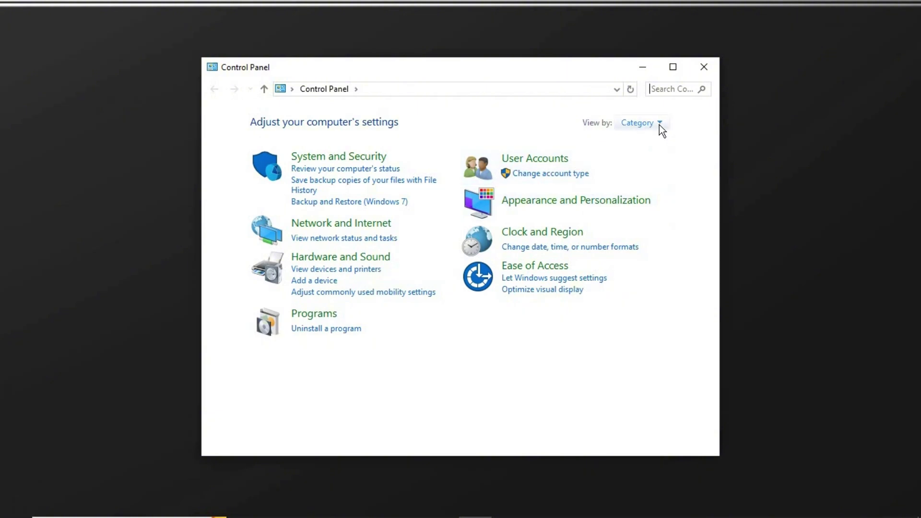
Step: Try the Large icons view in Control Panel and restore the Category view
{"action": "left_click", "coordinate": [695, 88]}
{"action": "left_click", "coordinate": [643, 125]}
{"action": "left_click", "coordinate": [645, 158]}
{"action": "left_click", "coordinate": [638, 123]}
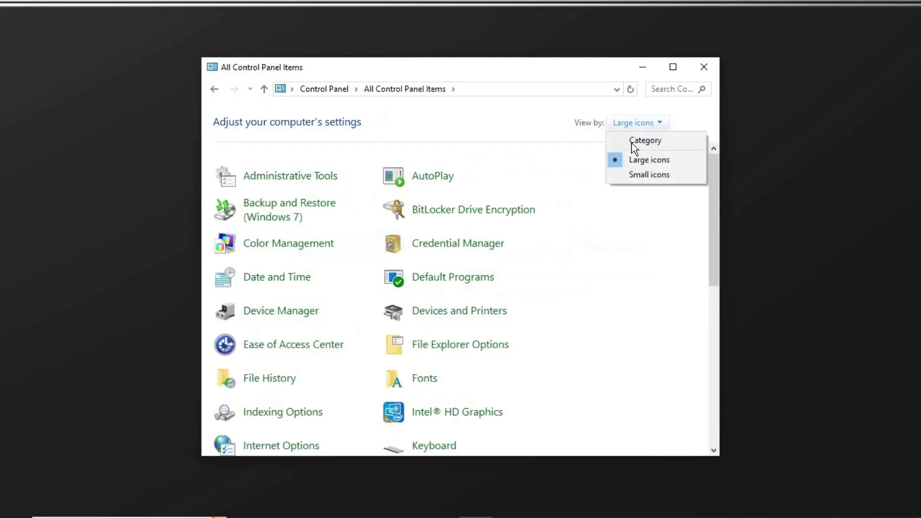
{"action": "left_click", "coordinate": [628, 140]}
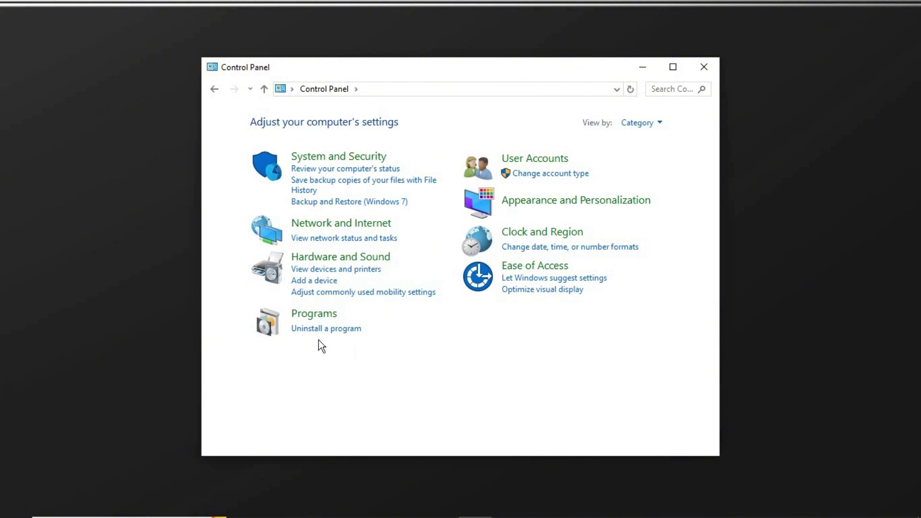
Step: Open Programs and Features from the Programs category and select µTorrent among the installed programs
{"action": "left_click", "coordinate": [311, 315]}
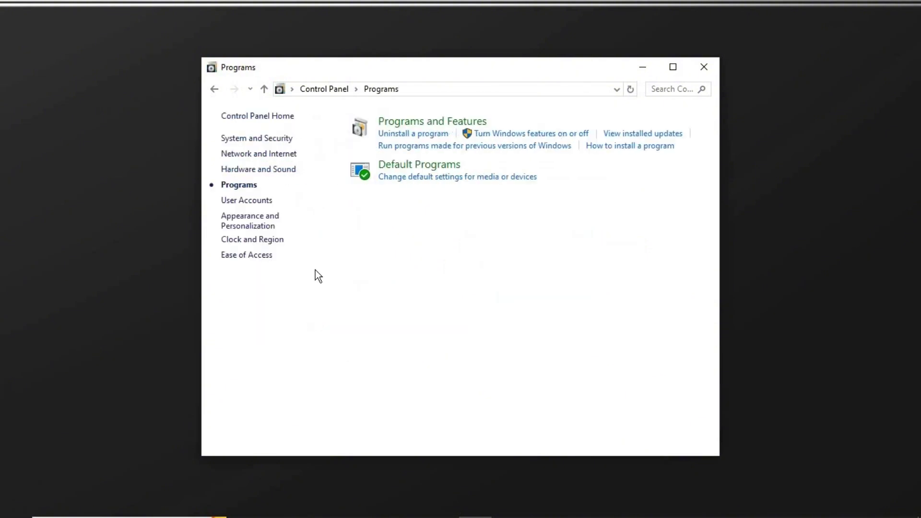
{"action": "left_click", "coordinate": [430, 122]}
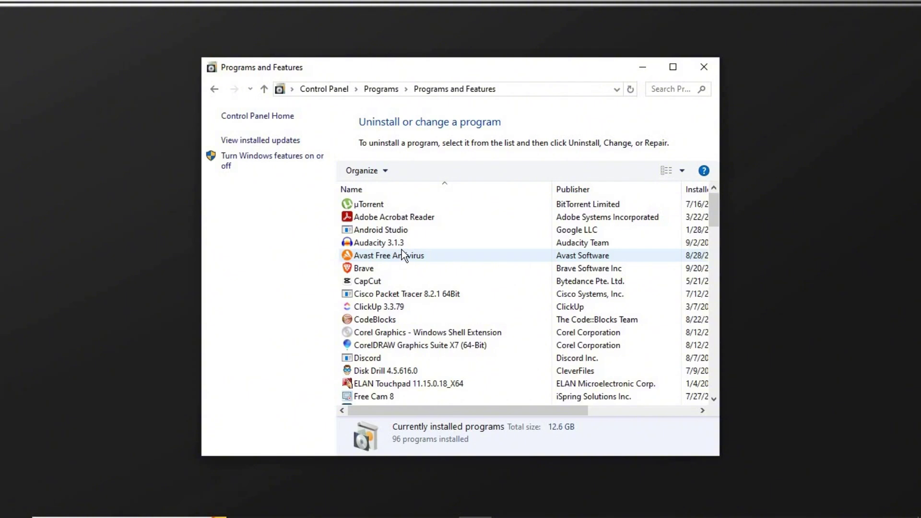
{"action": "left_click", "coordinate": [370, 206]}
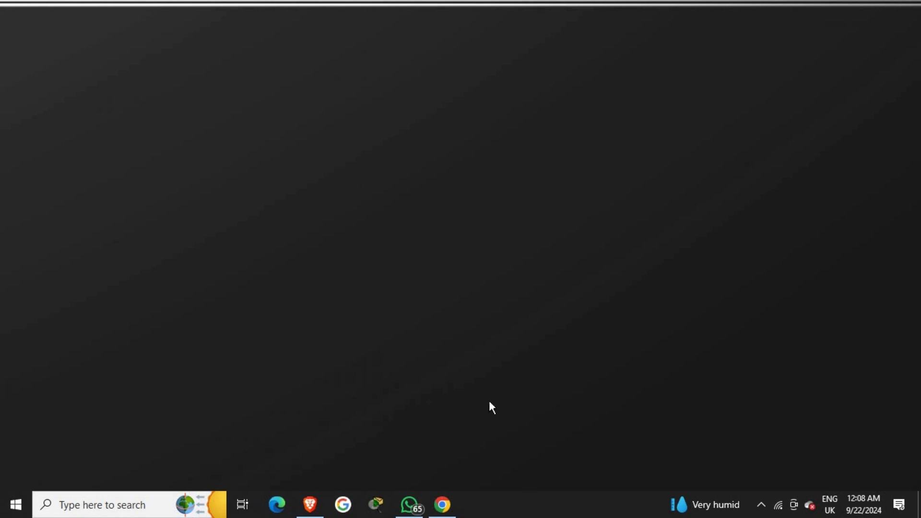
Step: Open Task Manager's startup programs and disable µTorrent so it does not launch with Windows
{"action": "right_click", "coordinate": [539, 509]}
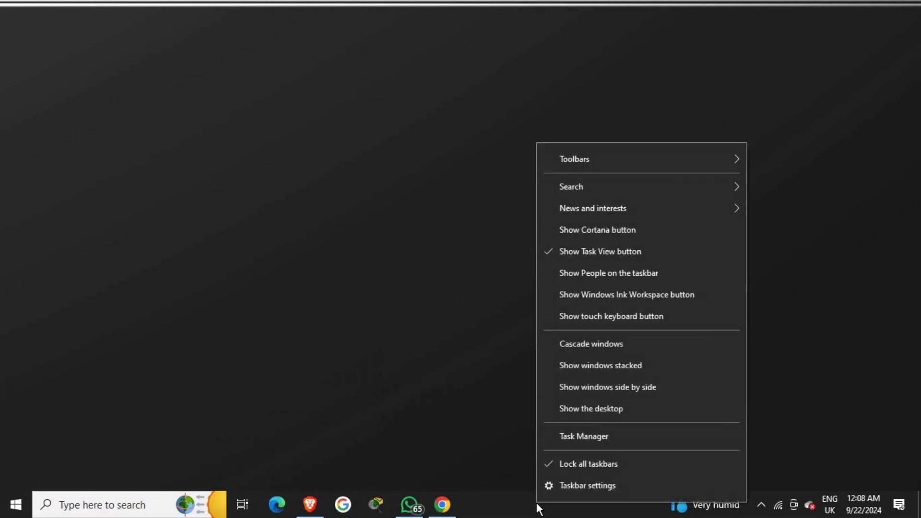
{"action": "left_click", "coordinate": [569, 435]}
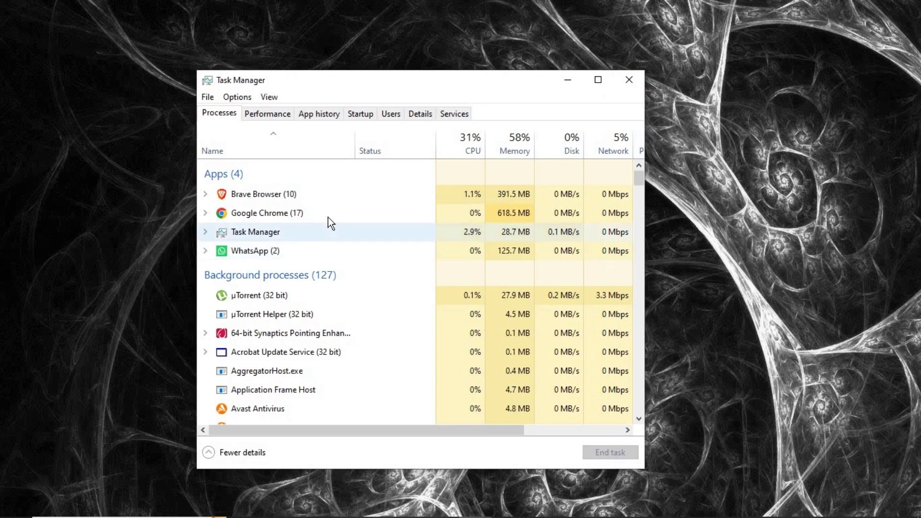
{"action": "left_click", "coordinate": [361, 113]}
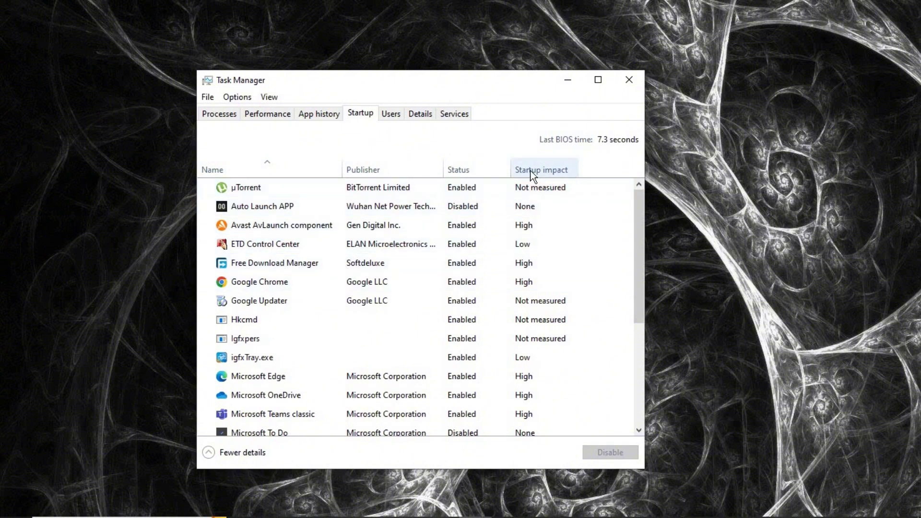
{"action": "mouse_move", "coordinate": [558, 170]}
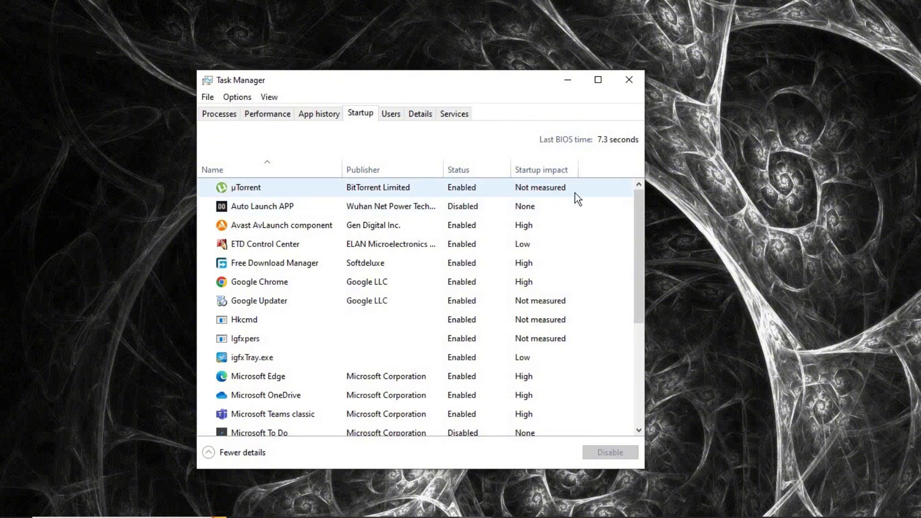
{"action": "right_click", "coordinate": [461, 185]}
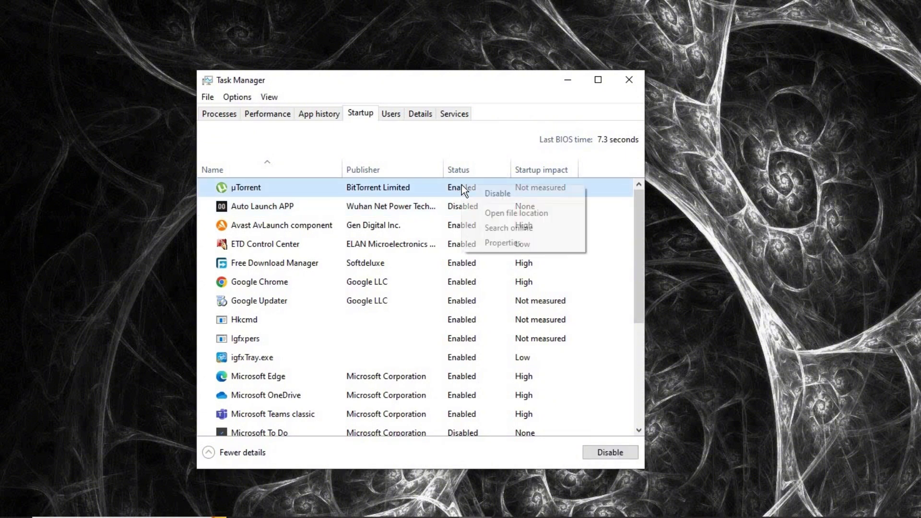
{"action": "left_click", "coordinate": [495, 194]}
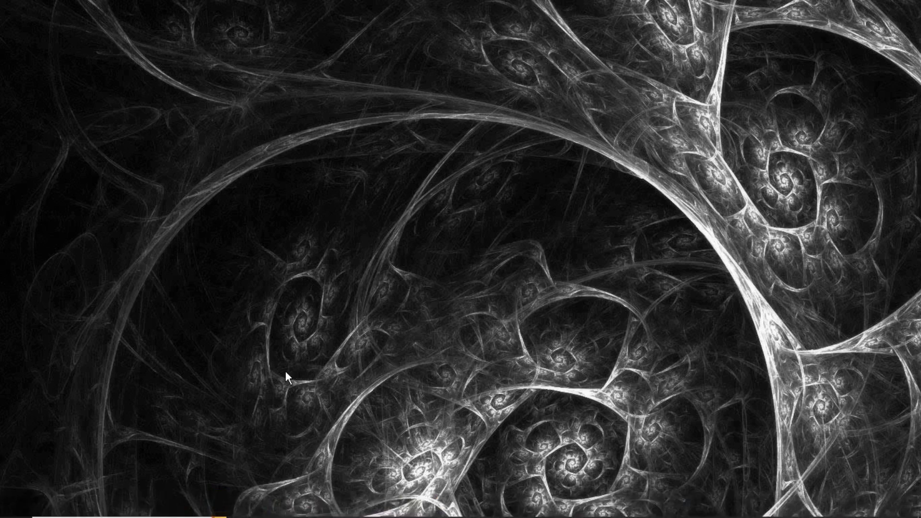
Step: Find the Run dialog with a Windows search and use the command temp to open the Windows Temp folder
{"action": "left_click", "coordinate": [17, 506]}
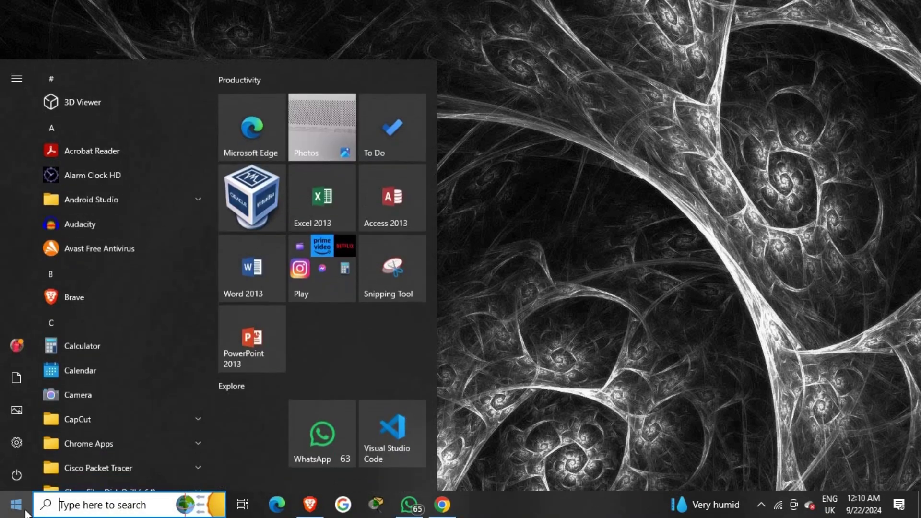
{"action": "left_click", "coordinate": [69, 504]}
{"action": "type", "text": "run"}
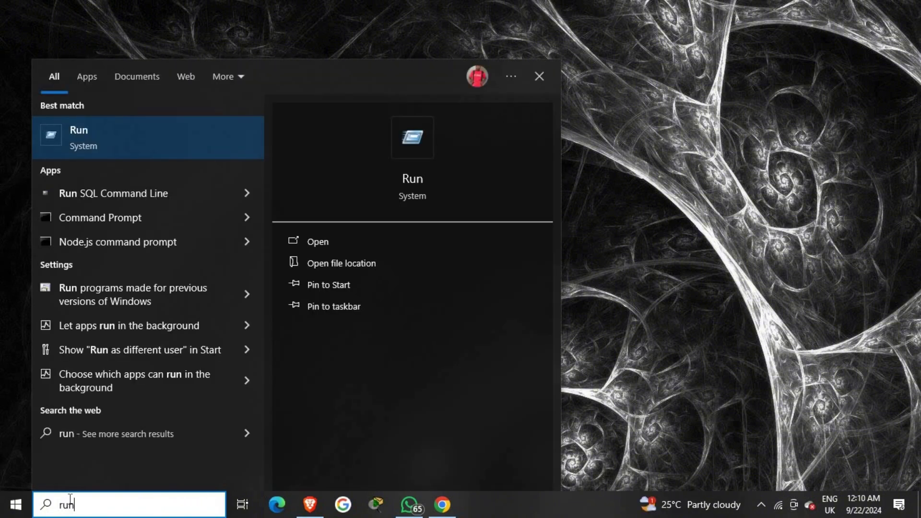
{"action": "left_click", "coordinate": [94, 134]}
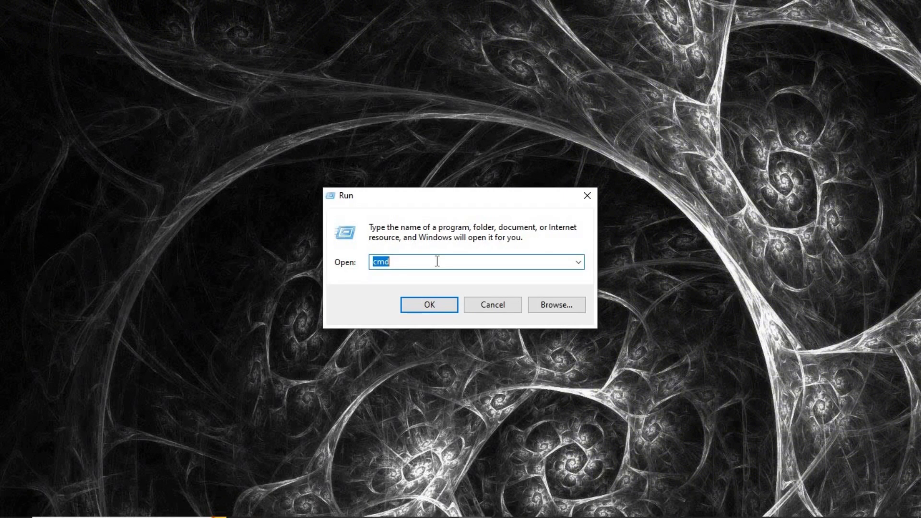
{"action": "key", "text": "BackSpace"}
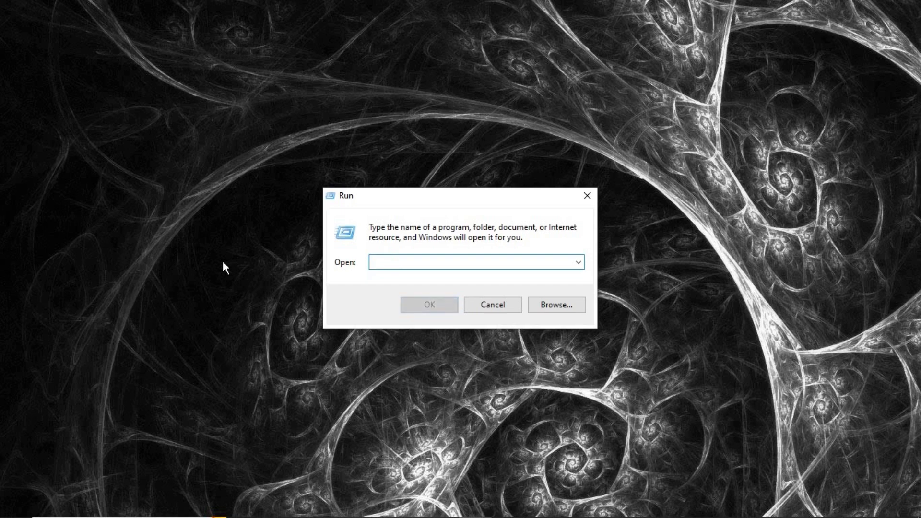
{"action": "type", "text": "temp"}
{"action": "key", "text": "Return"}
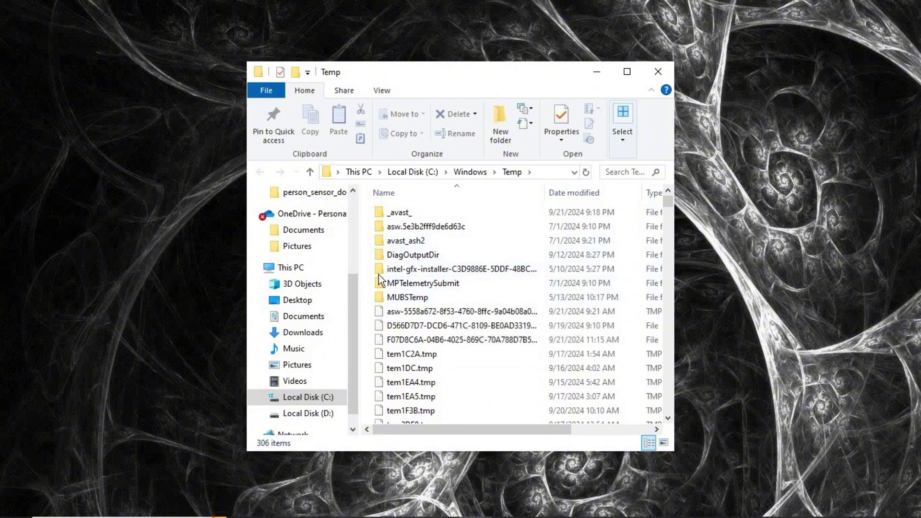
Step: Select all items in the Temp folder and permanently delete them
{"action": "left_click", "coordinate": [473, 287]}
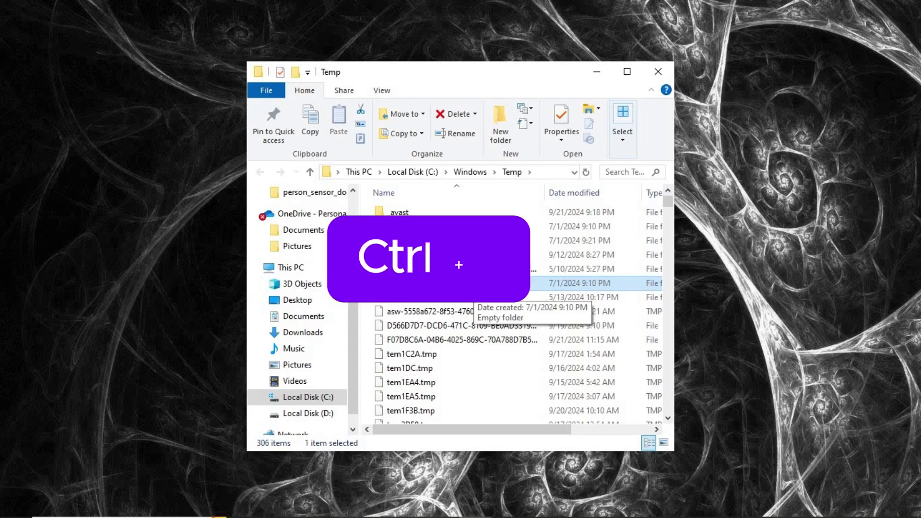
{"action": "key", "text": "ctrl+a"}
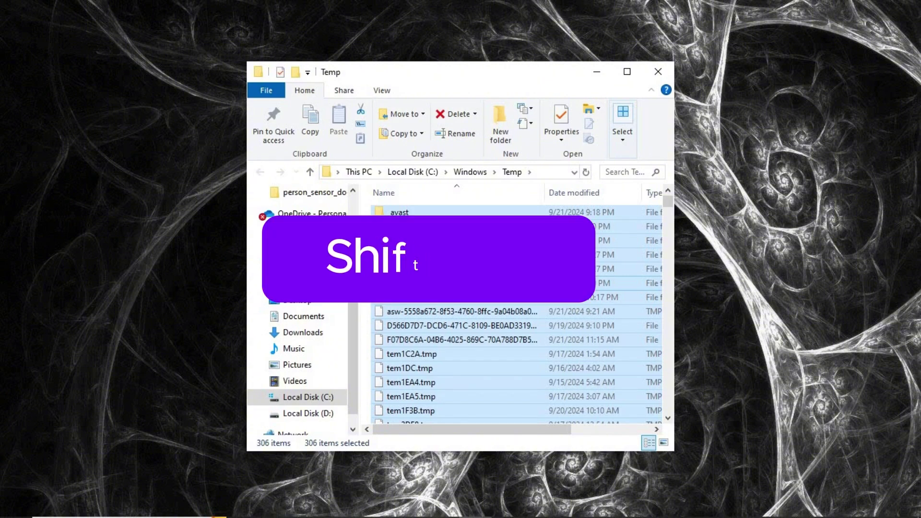
{"action": "key", "text": "shift+Delete"}
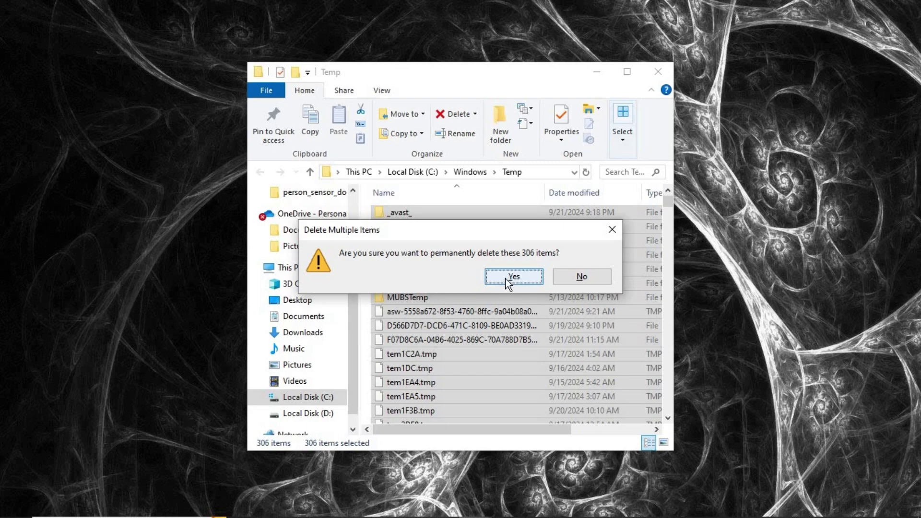
{"action": "left_click", "coordinate": [513, 282]}
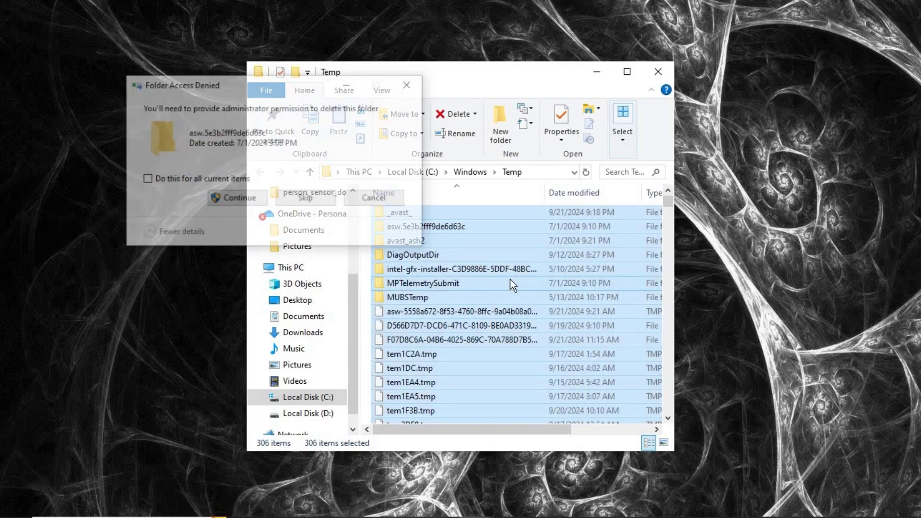
Step: Grant administrator permission for deleting all current items and skip every file that is in use
{"action": "left_click", "coordinate": [183, 177]}
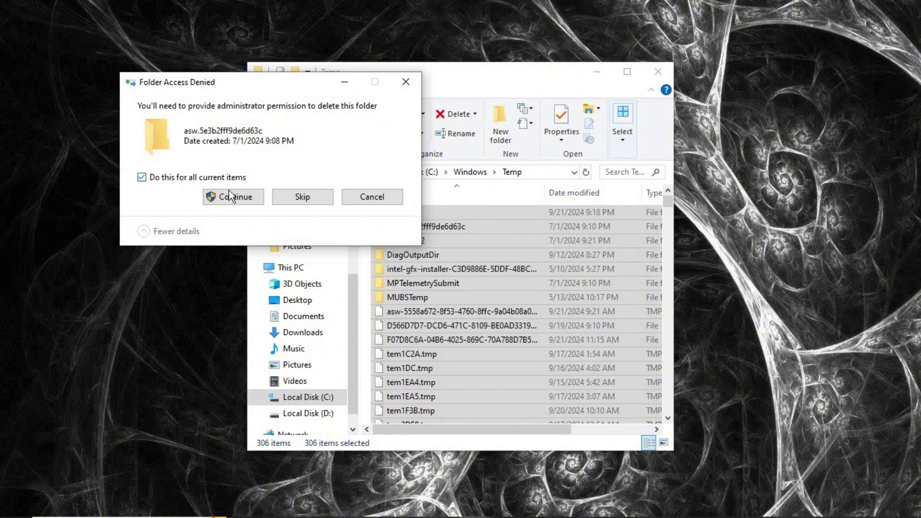
{"action": "left_click", "coordinate": [238, 197]}
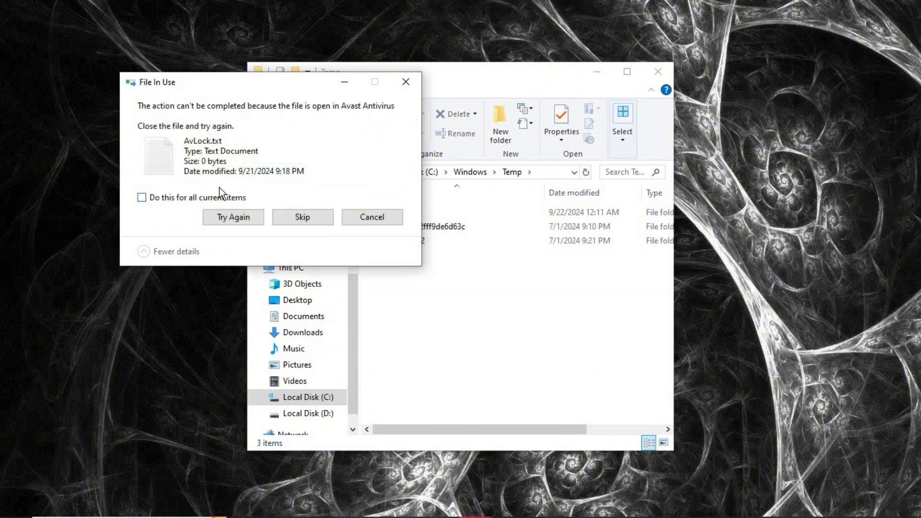
{"action": "left_click", "coordinate": [185, 198]}
{"action": "left_click", "coordinate": [302, 217]}
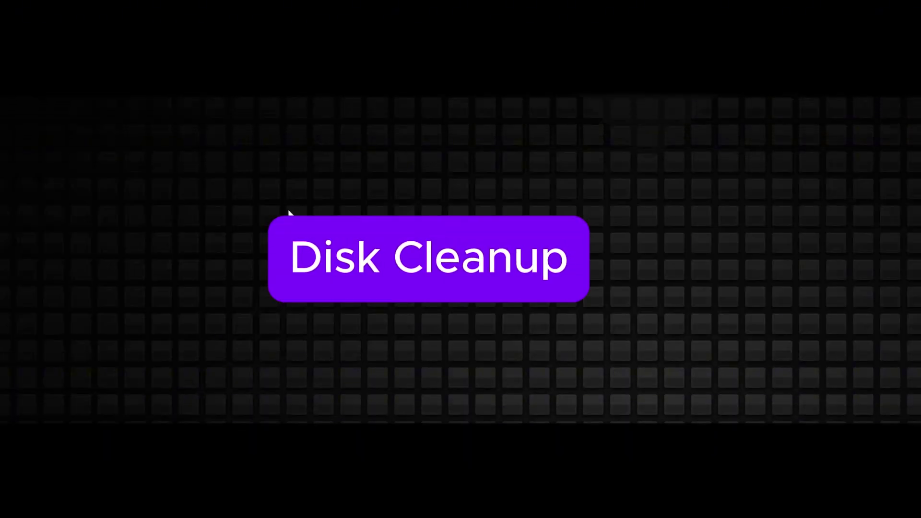
{"action": "right_click", "coordinate": [335, 209]}
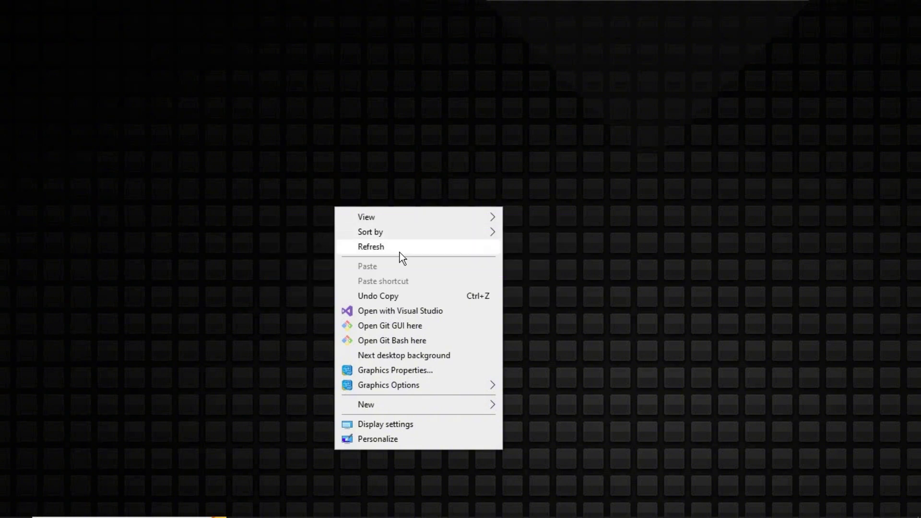
{"action": "left_click", "coordinate": [226, 202]}
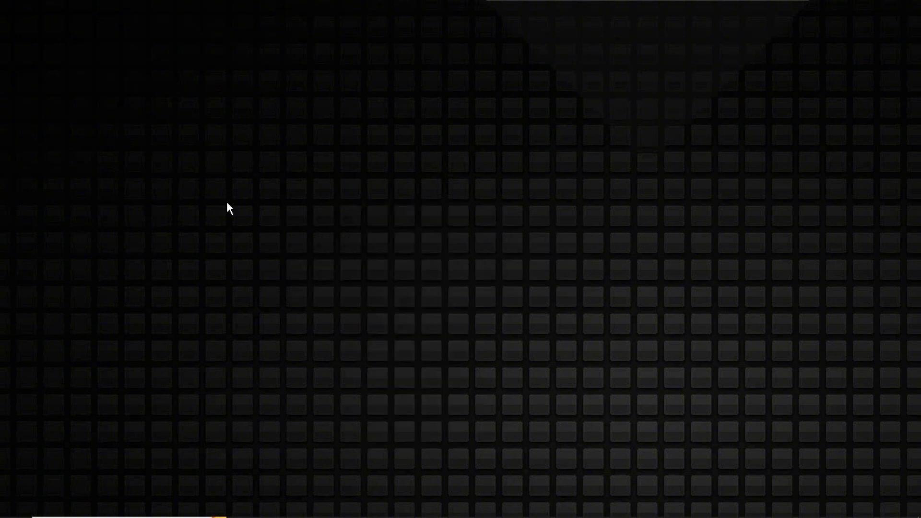
Step: Find Disk Cleanup with a Windows search and start it for drive C:
{"action": "key", "text": "super"}
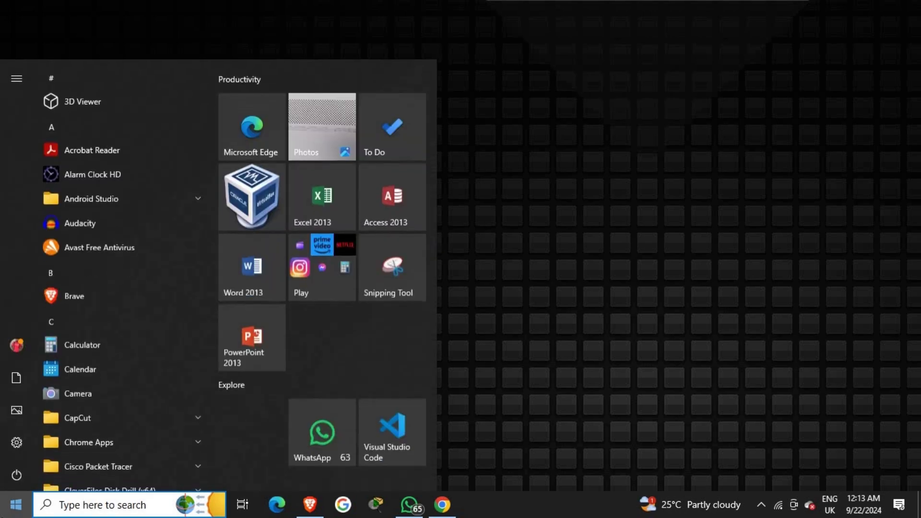
{"action": "type", "text": "disk clea"}
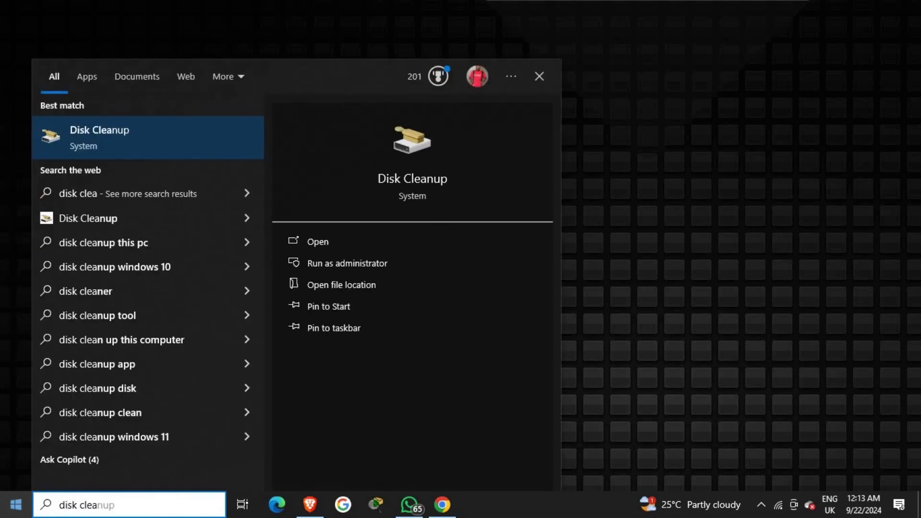
{"action": "left_click", "coordinate": [110, 131]}
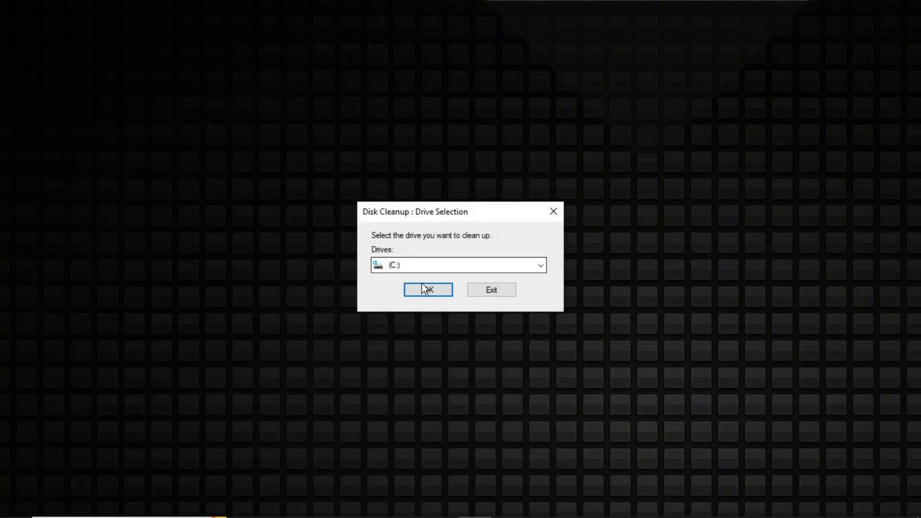
{"action": "left_click", "coordinate": [428, 290]}
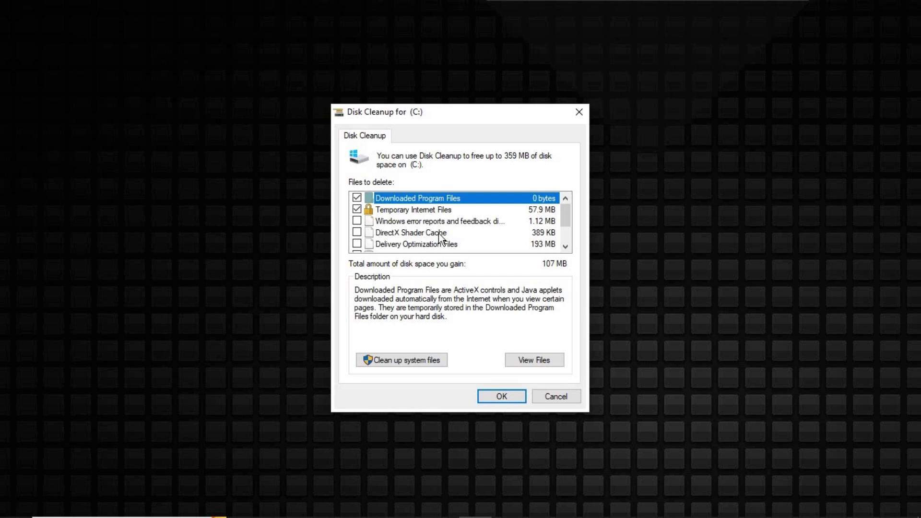
Step: Mark the Recycle Bin and Temporary files for deletion, and start the system files cleanup on drive C:
{"action": "scroll", "coordinate": [564, 226], "scroll_direction": "down", "scroll_amount": 1}
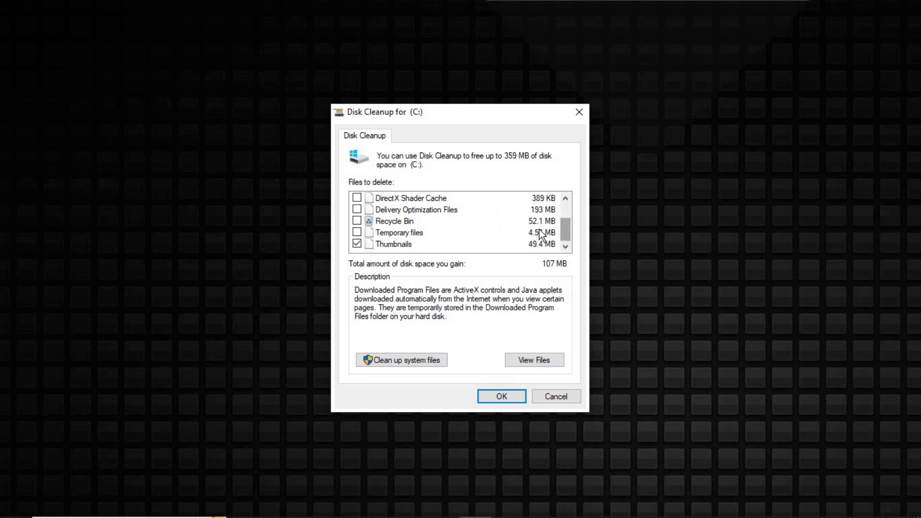
{"action": "left_click", "coordinate": [357, 221]}
{"action": "left_click", "coordinate": [357, 233]}
{"action": "left_click_drag", "start_coordinate": [565, 224], "coordinate": [565, 209]}
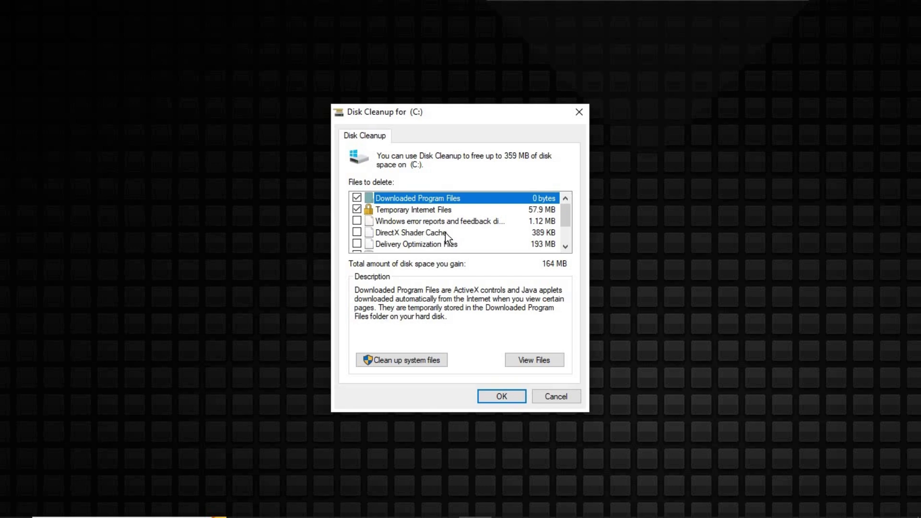
{"action": "left_click", "coordinate": [404, 361]}
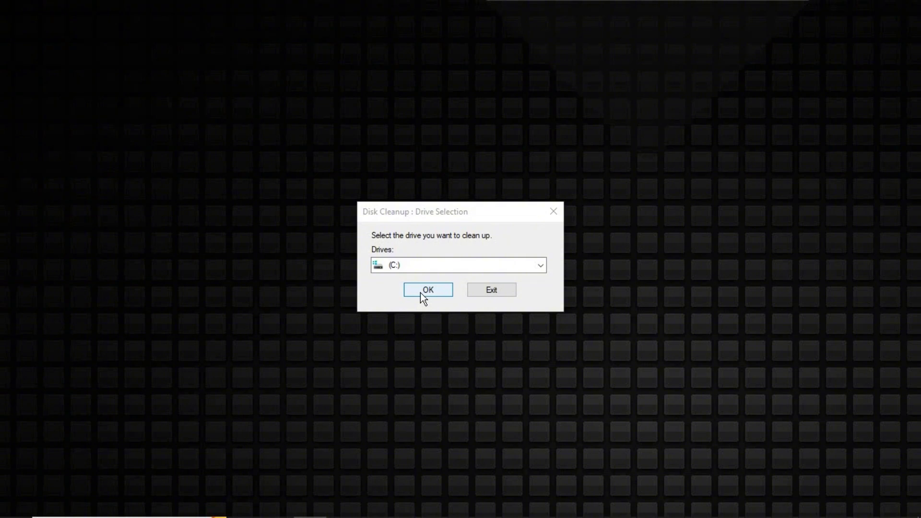
{"action": "left_click", "coordinate": [420, 293]}
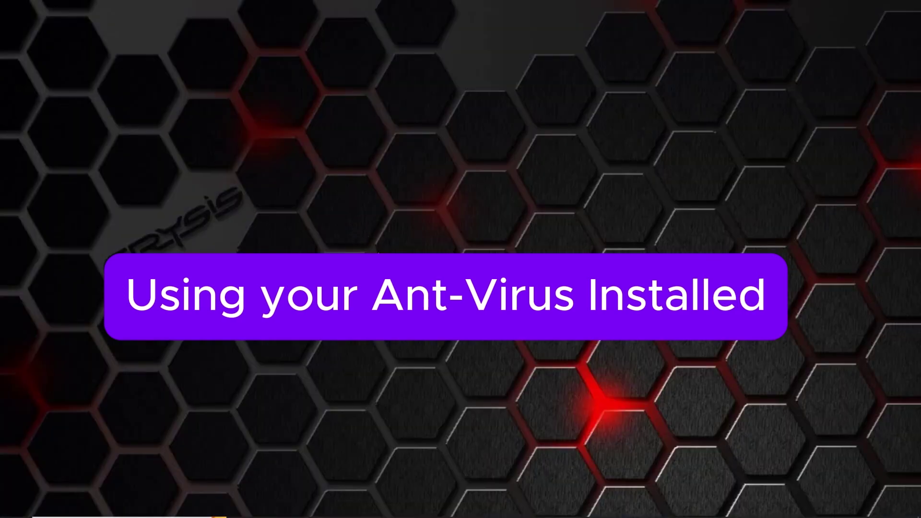
{"action": "right_click", "coordinate": [345, 216]}
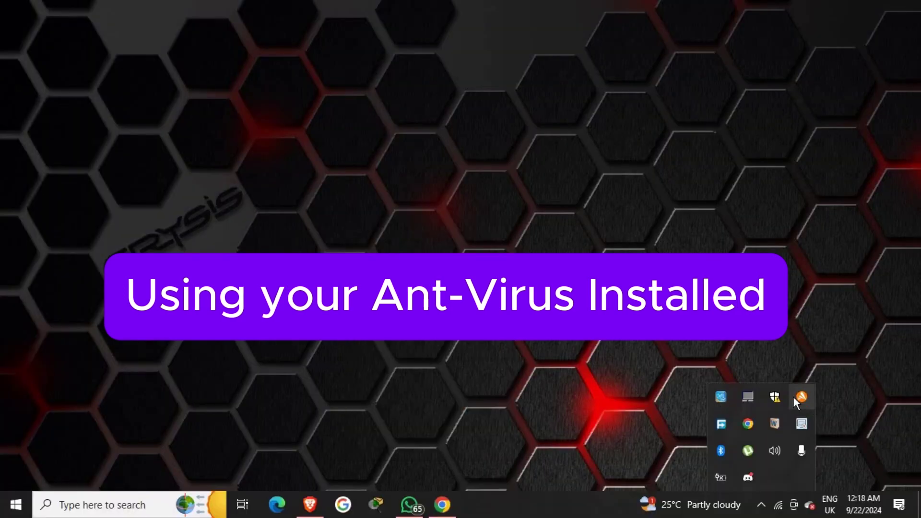
{"action": "left_click", "coordinate": [591, 456]}
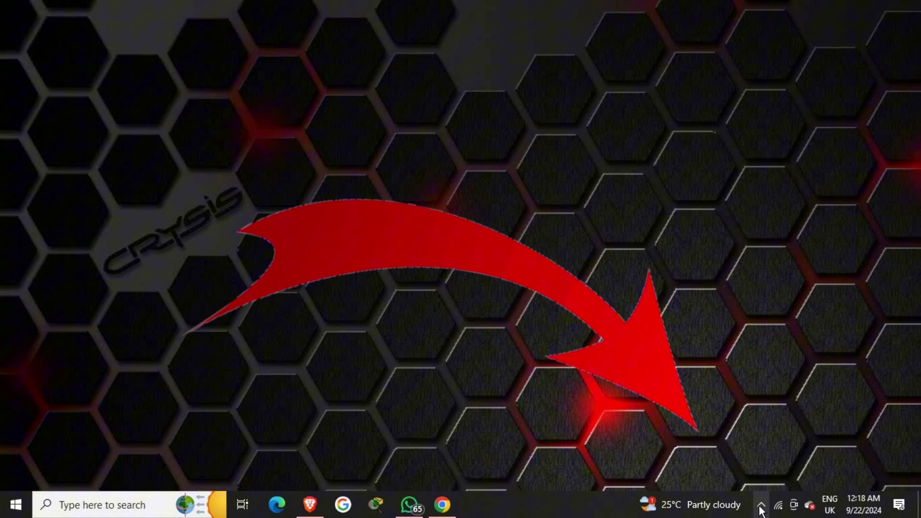
Step: Open Avast Free Antivirus from the hidden notification area icons and dismiss its account sign-in prompt
{"action": "left_click", "coordinate": [760, 508]}
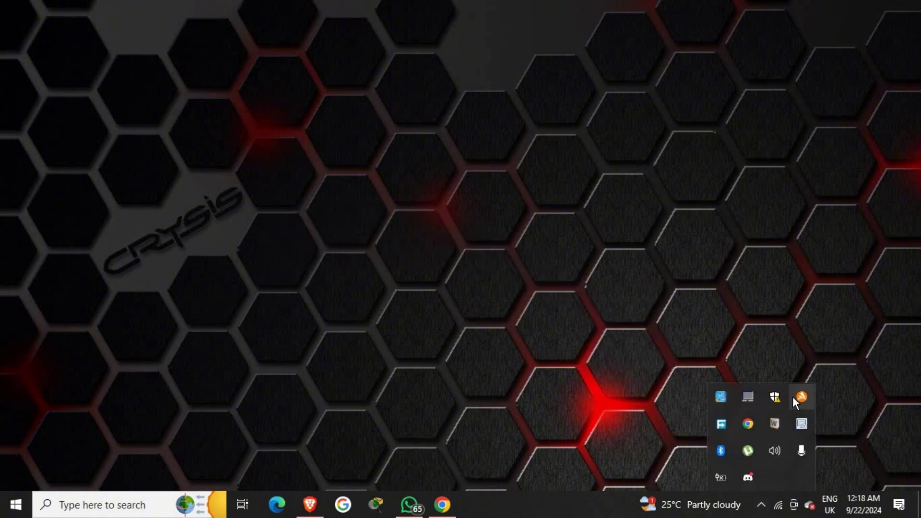
{"action": "left_click", "coordinate": [762, 513]}
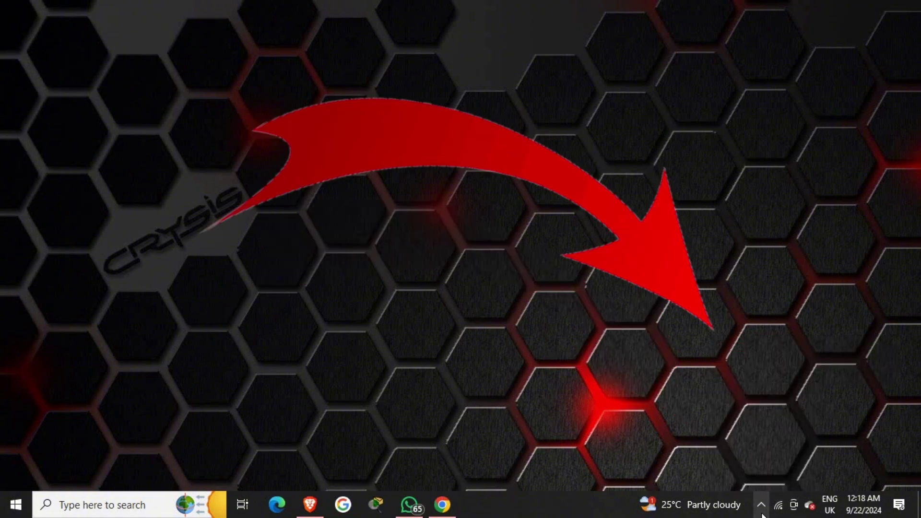
{"action": "left_click", "coordinate": [761, 506]}
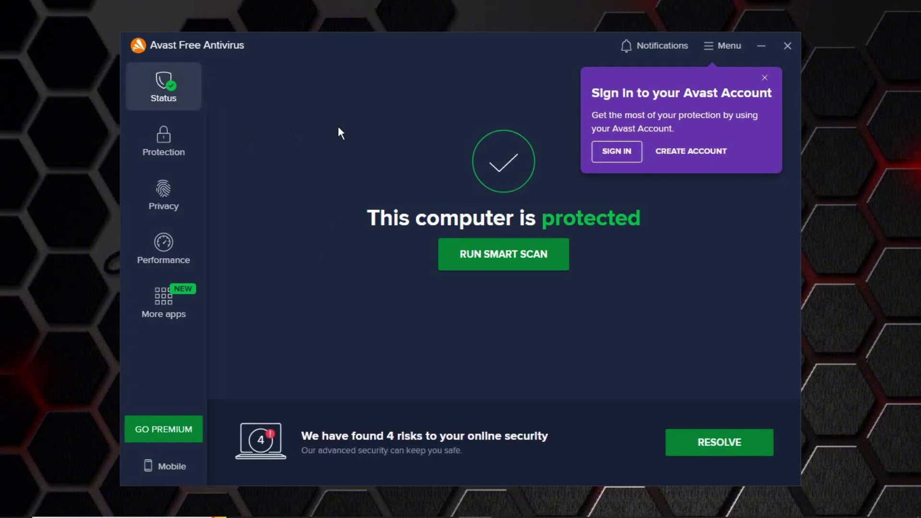
{"action": "left_click", "coordinate": [765, 78]}
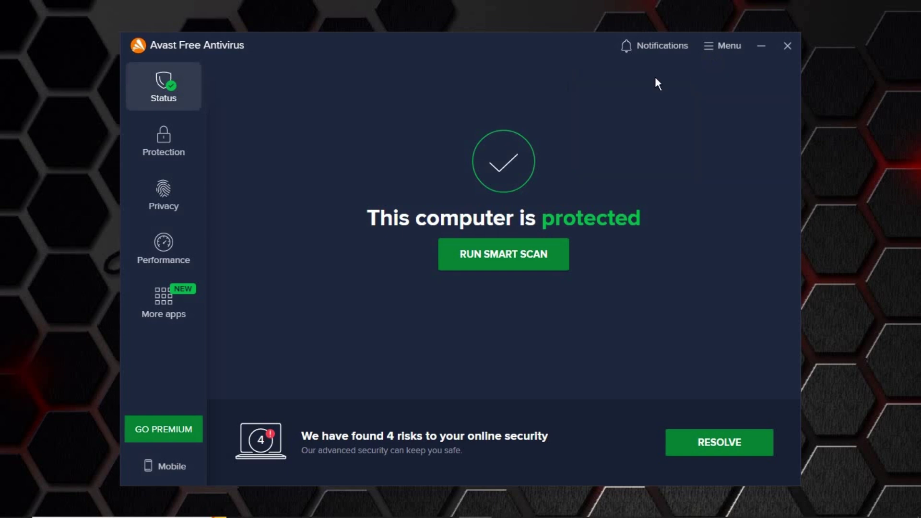
Step: Start a Full Virus Scan from Avast's protection tools, stop it and leave the stopped scan
{"action": "left_click", "coordinate": [167, 152]}
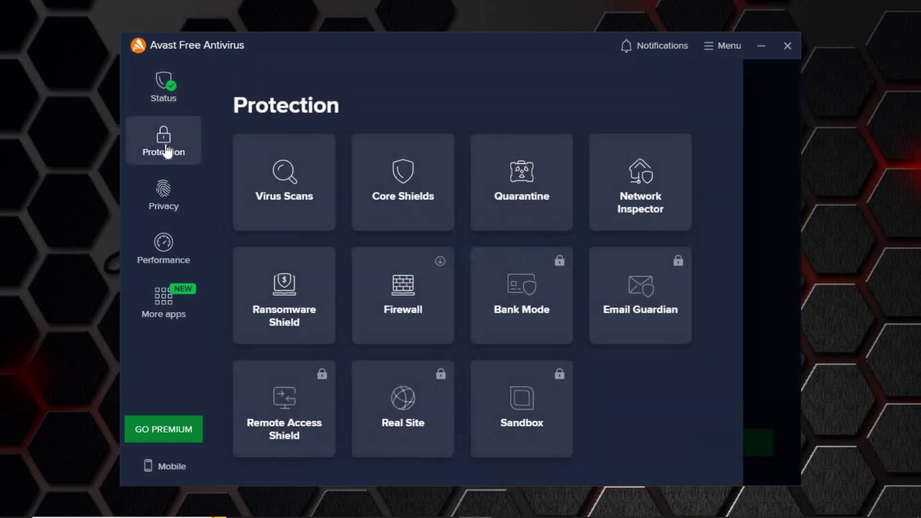
{"action": "left_click", "coordinate": [294, 189]}
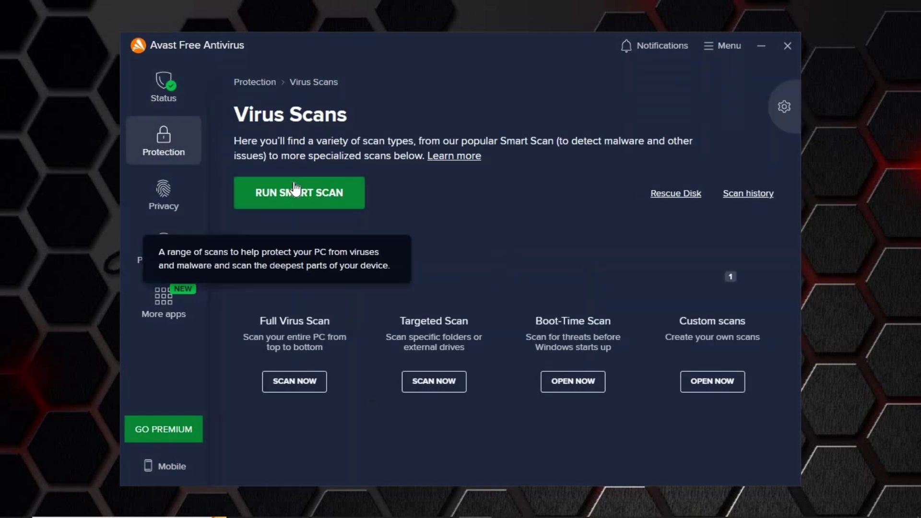
{"action": "left_click", "coordinate": [299, 381]}
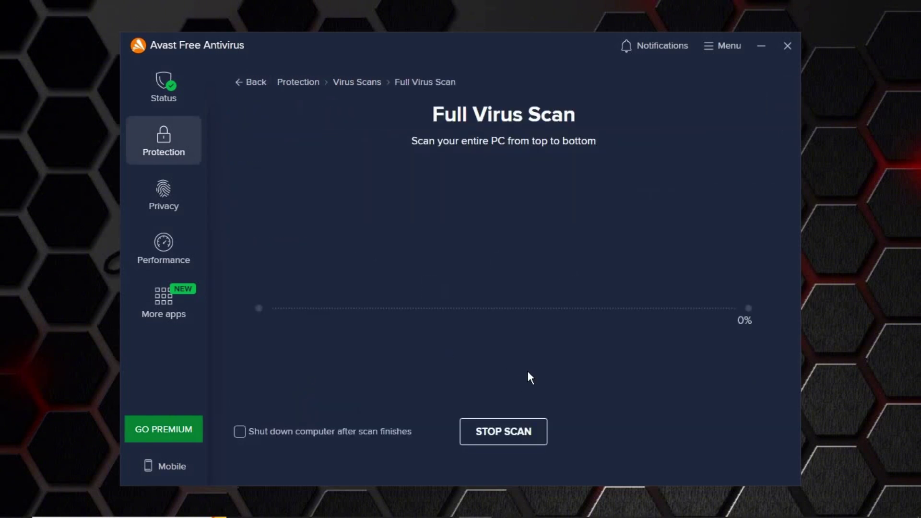
{"action": "left_click", "coordinate": [504, 434]}
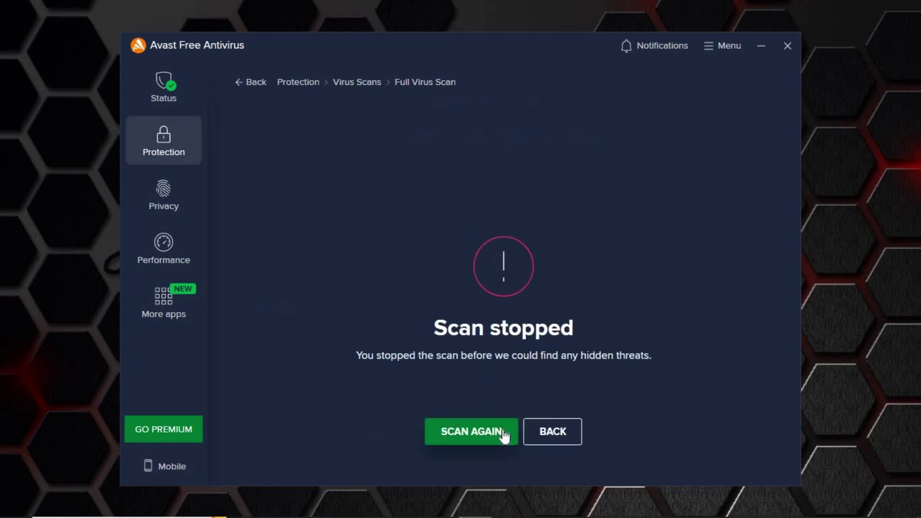
{"action": "left_click", "coordinate": [543, 433]}
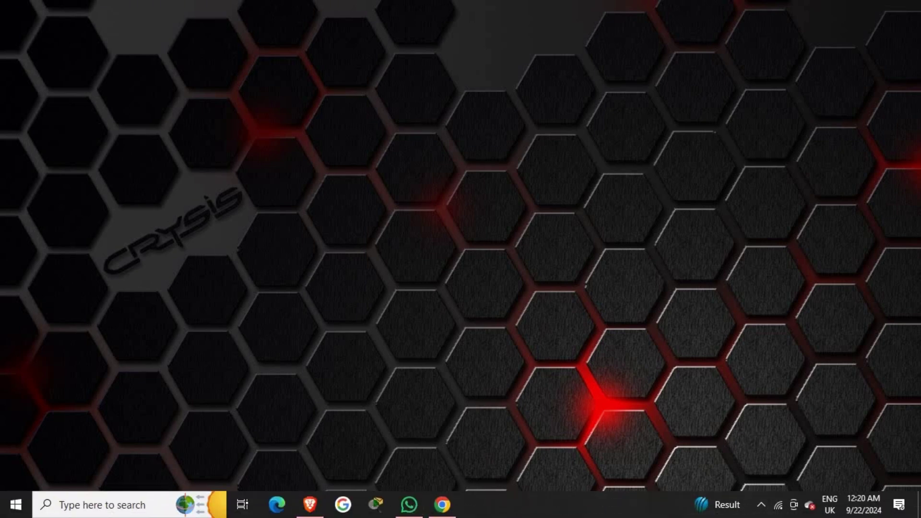
Step: Find Defragment and Optimize Drives with a Windows search and optimize drive C:
{"action": "left_click", "coordinate": [15, 505]}
{"action": "type", "text": "defra"}
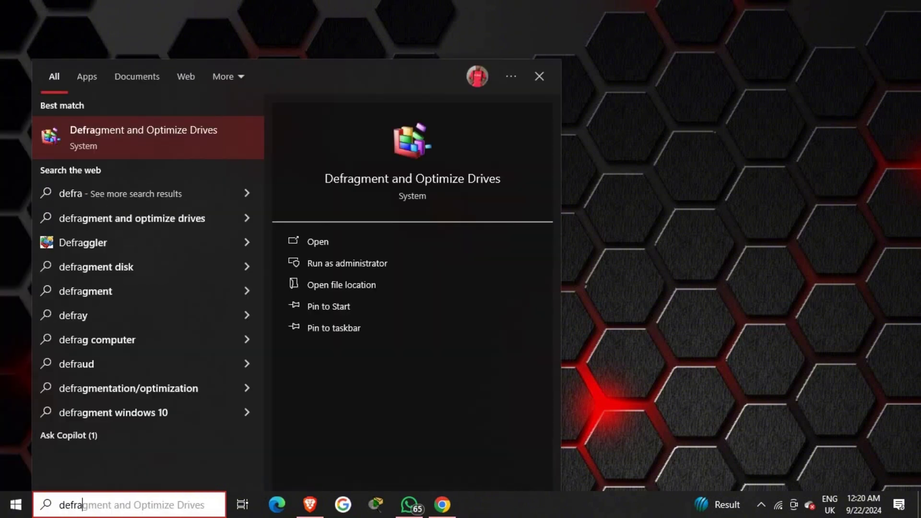
{"action": "left_click", "coordinate": [134, 134]}
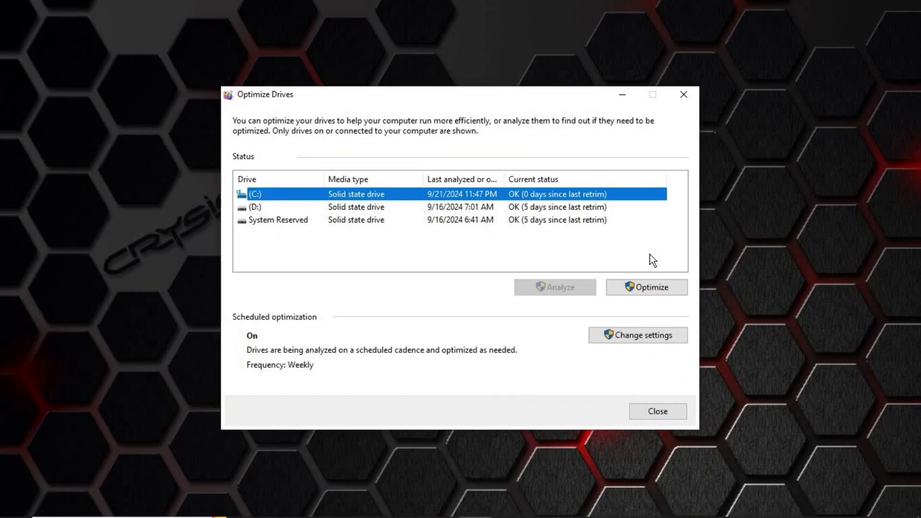
{"action": "left_click", "coordinate": [644, 289]}
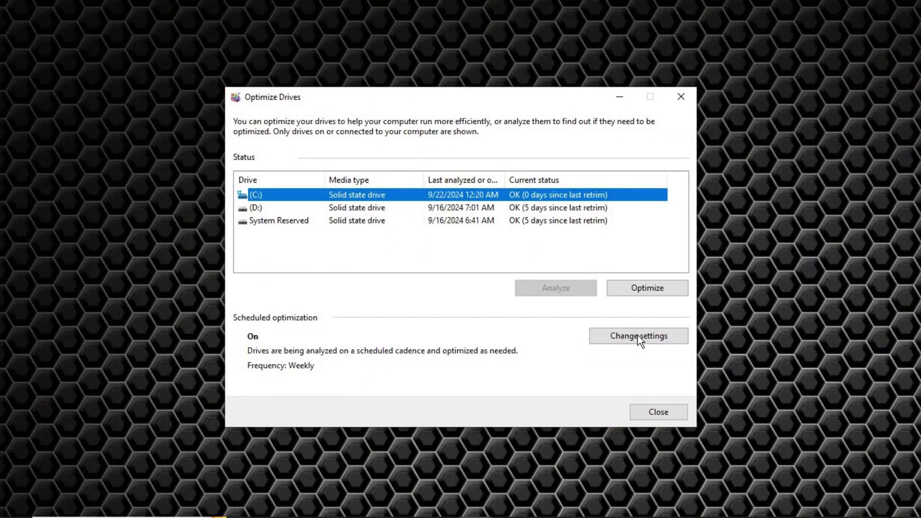
Step: Open the scheduled optimization settings and examine the available frequency options
{"action": "left_click", "coordinate": [638, 335]}
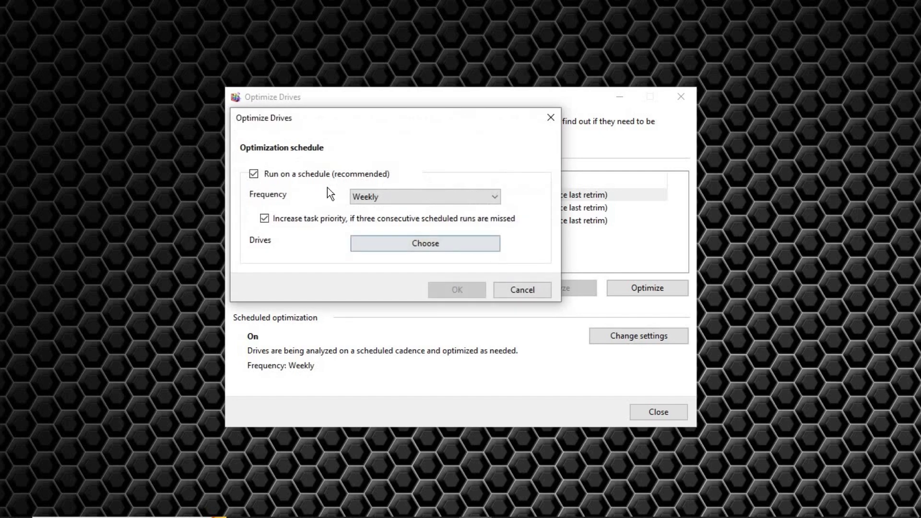
{"action": "left_click", "coordinate": [409, 201]}
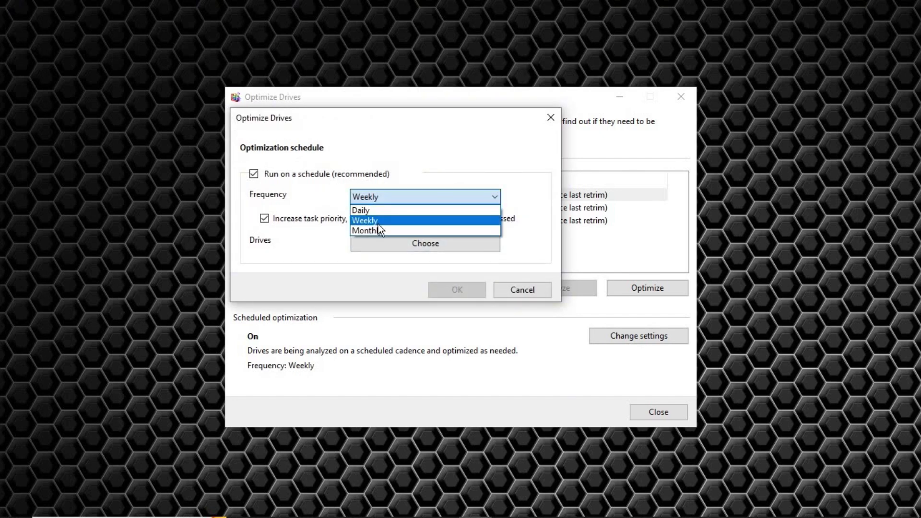
{"action": "left_click", "coordinate": [547, 207]}
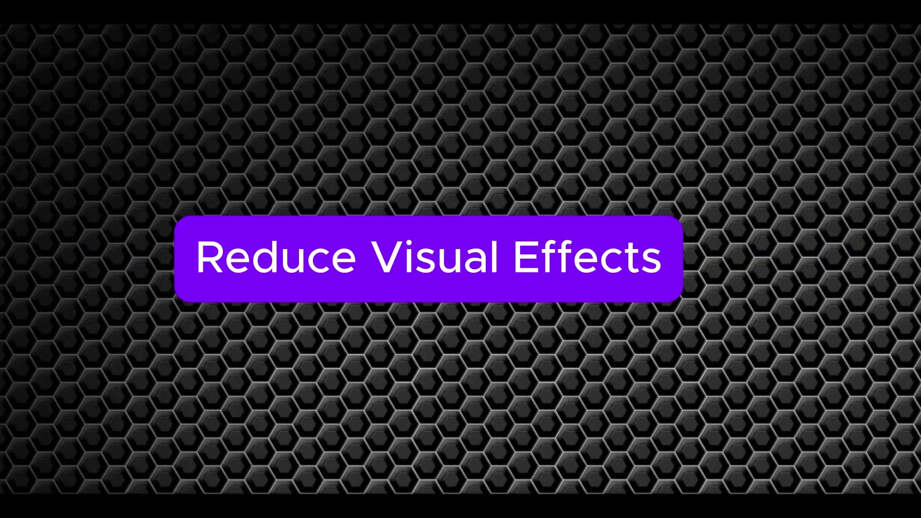
{"action": "right_click", "coordinate": [250, 155]}
{"action": "left_click", "coordinate": [328, 200]}
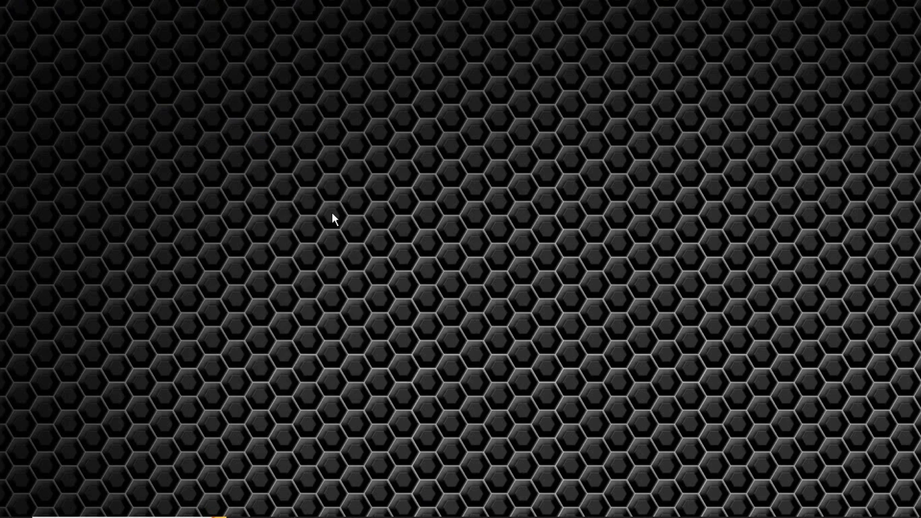
Step: Open Control Panel with a Windows search and go through System and Security to the advanced system settings
{"action": "left_click", "coordinate": [16, 504]}
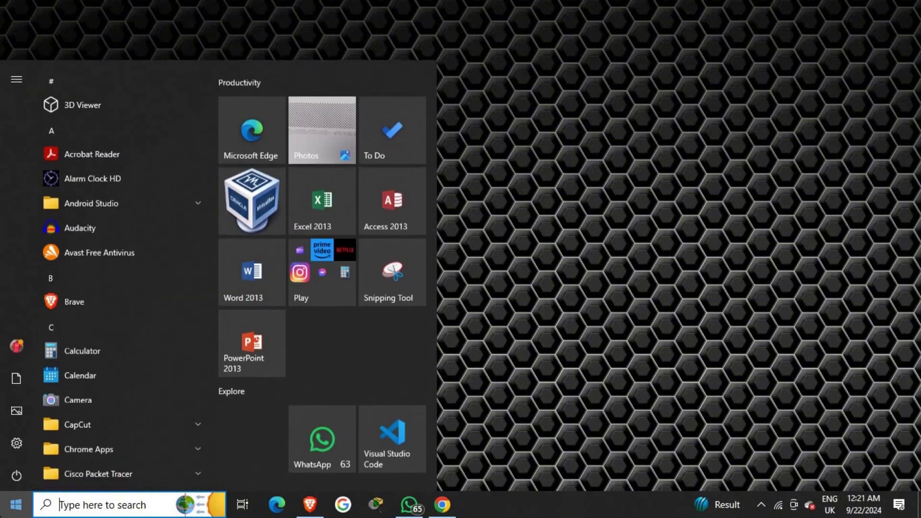
{"action": "type", "text": "cont"}
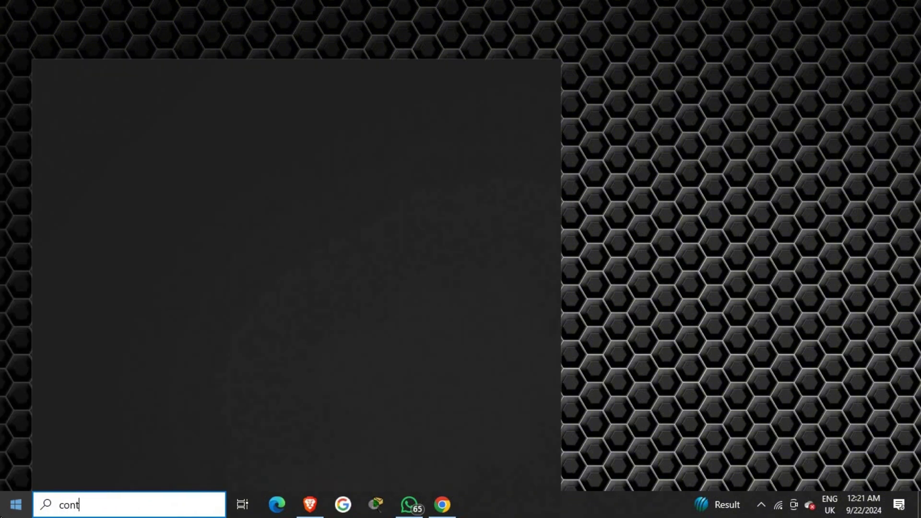
{"action": "type", "text": "rol"}
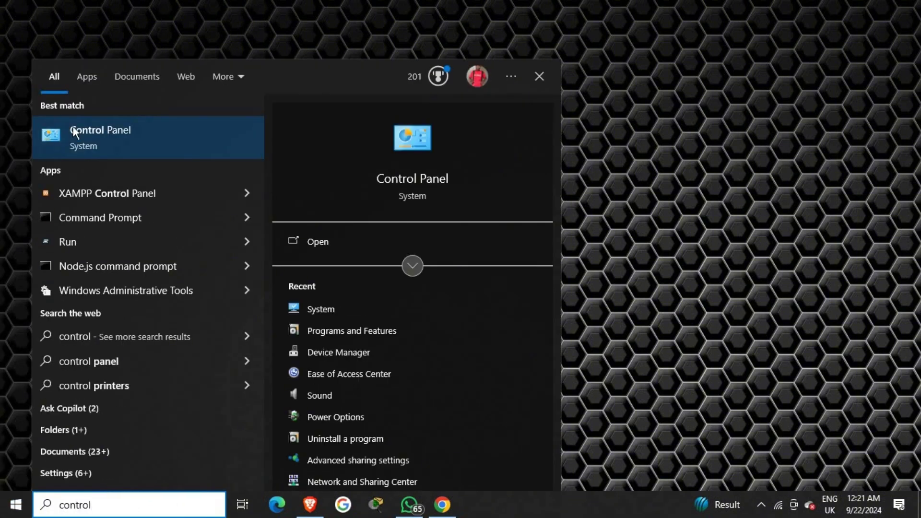
{"action": "left_click", "coordinate": [96, 140]}
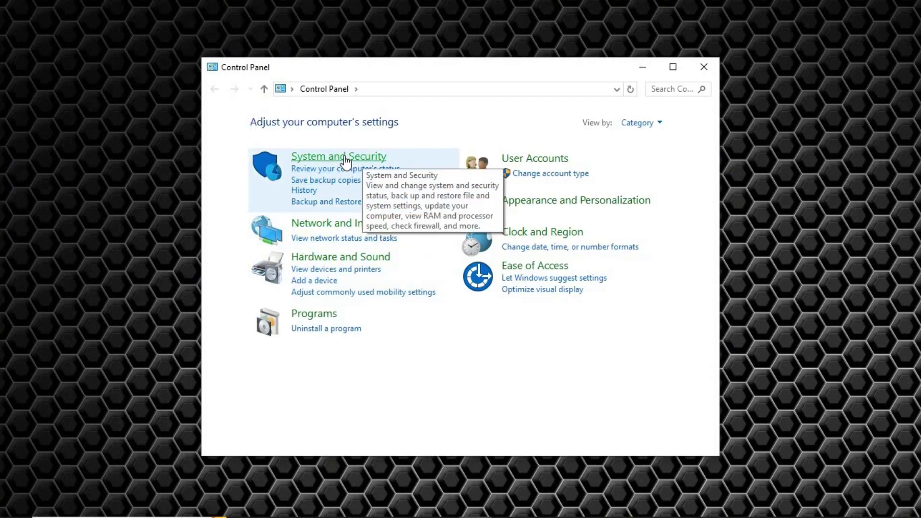
{"action": "left_click", "coordinate": [343, 158]}
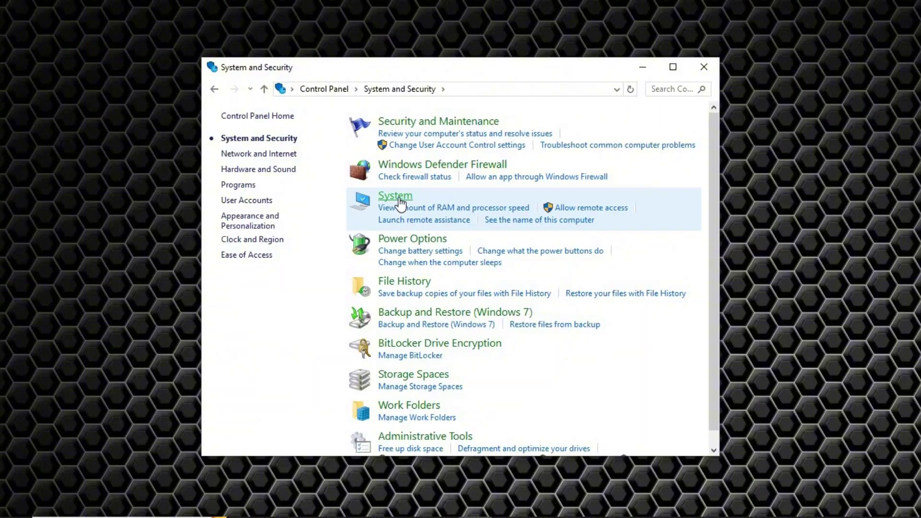
{"action": "left_click", "coordinate": [400, 203]}
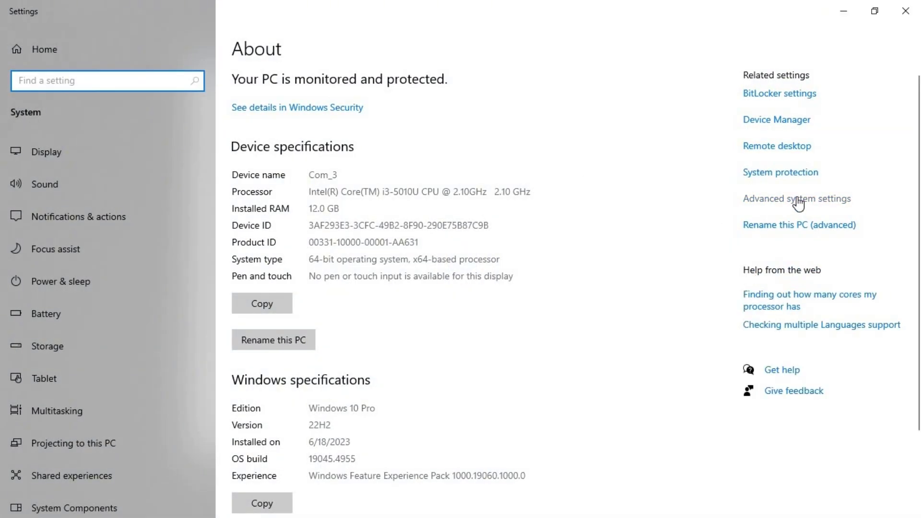
{"action": "left_click", "coordinate": [797, 200]}
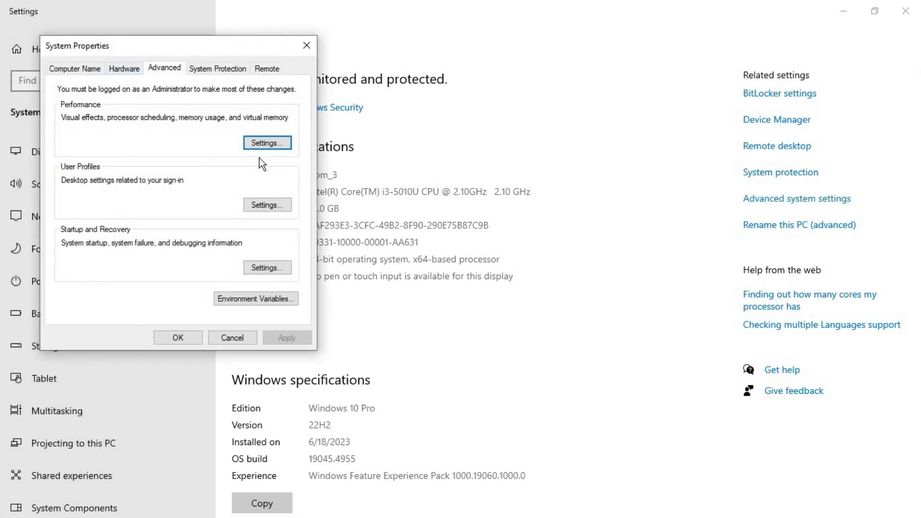
Step: Set the visual effects performance option to Adjust for best performance, apply it and close System Properties
{"action": "left_click", "coordinate": [266, 146]}
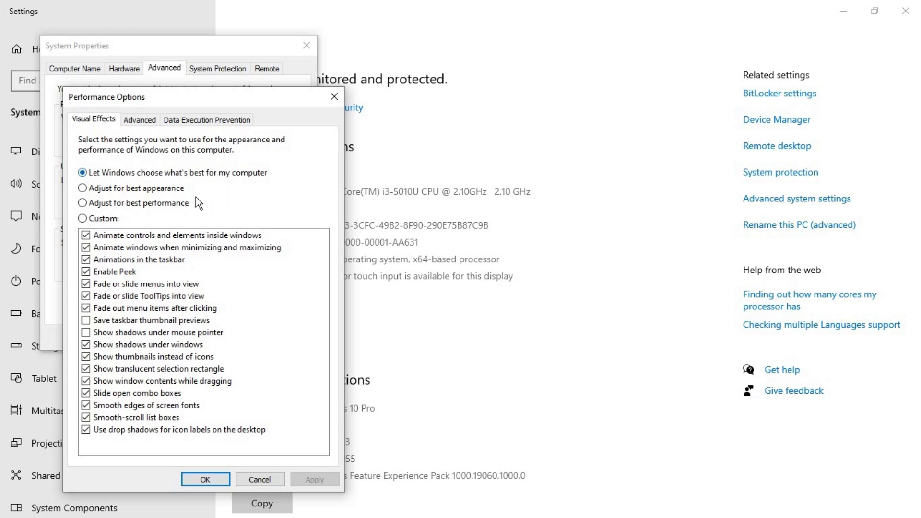
{"action": "left_click", "coordinate": [122, 202]}
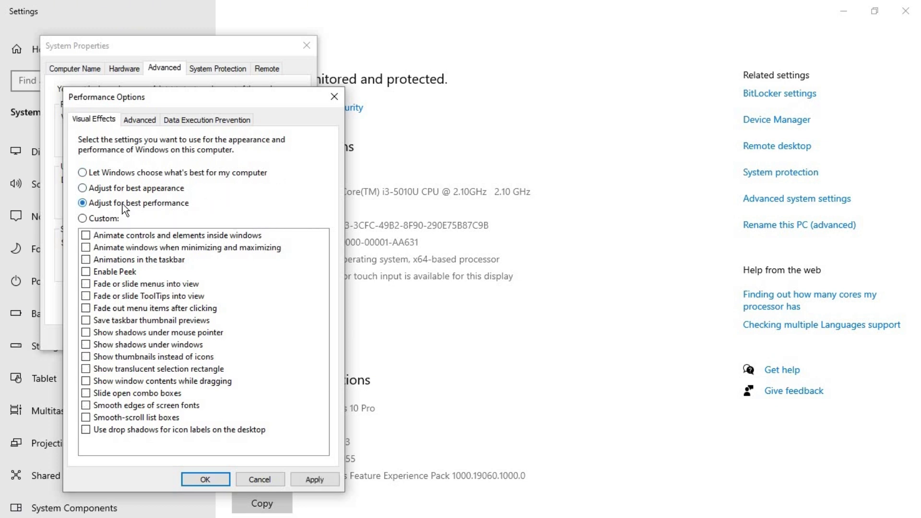
{"action": "left_click", "coordinate": [314, 479]}
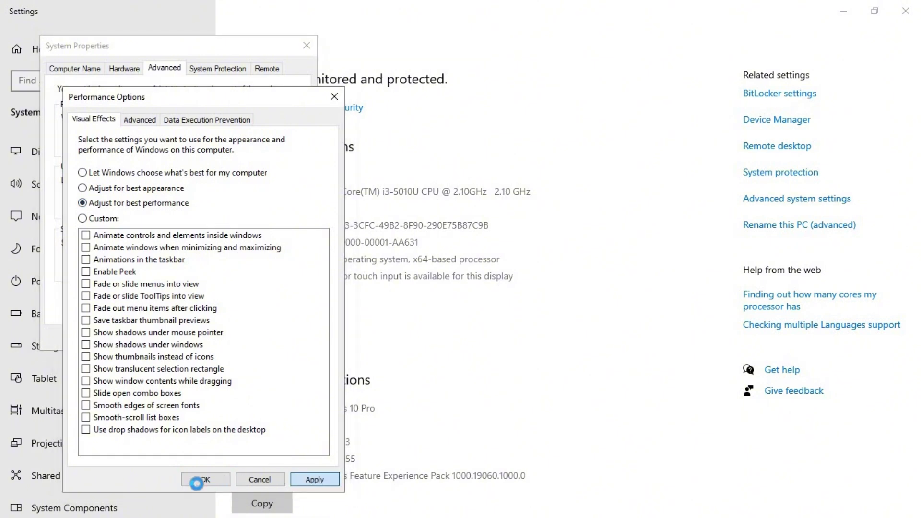
{"action": "left_click", "coordinate": [198, 484]}
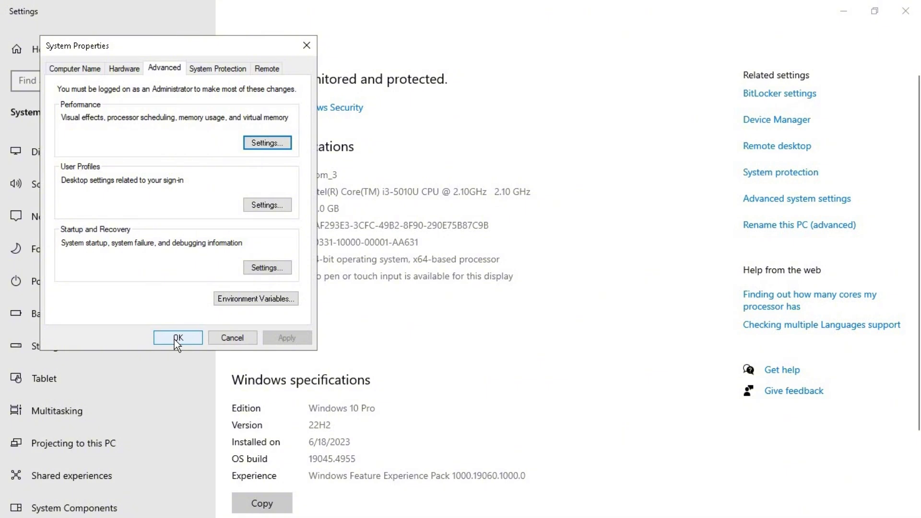
{"action": "left_click", "coordinate": [304, 52]}
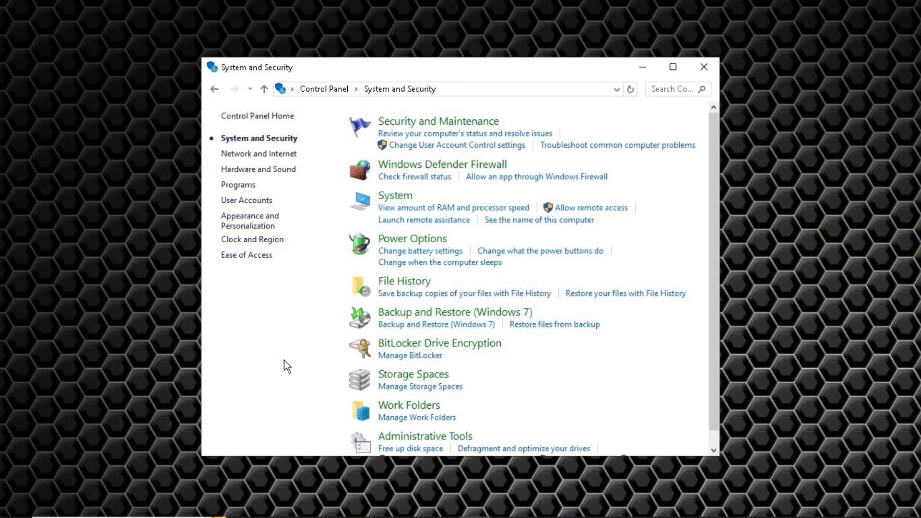